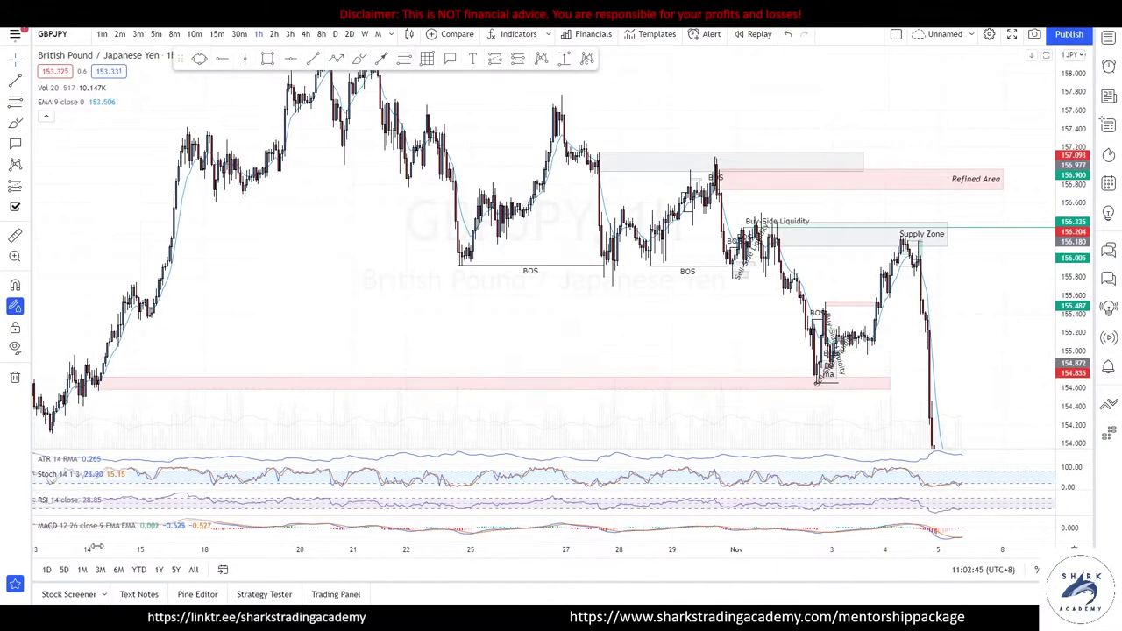
Mark a green zone from about 154.49 to 154.88 starting at the 13 October consolidation, and circle its origin with the brush.
scroll(163, 388, down, 3)
mouse_move(188, 363)
mouse_down()
mouse_move(534, 395)
mouse_move(875, 379)
mouse_move(533, 385)
mouse_move(908, 380)
mouse_up()
scroll(263, 385, up, 2)
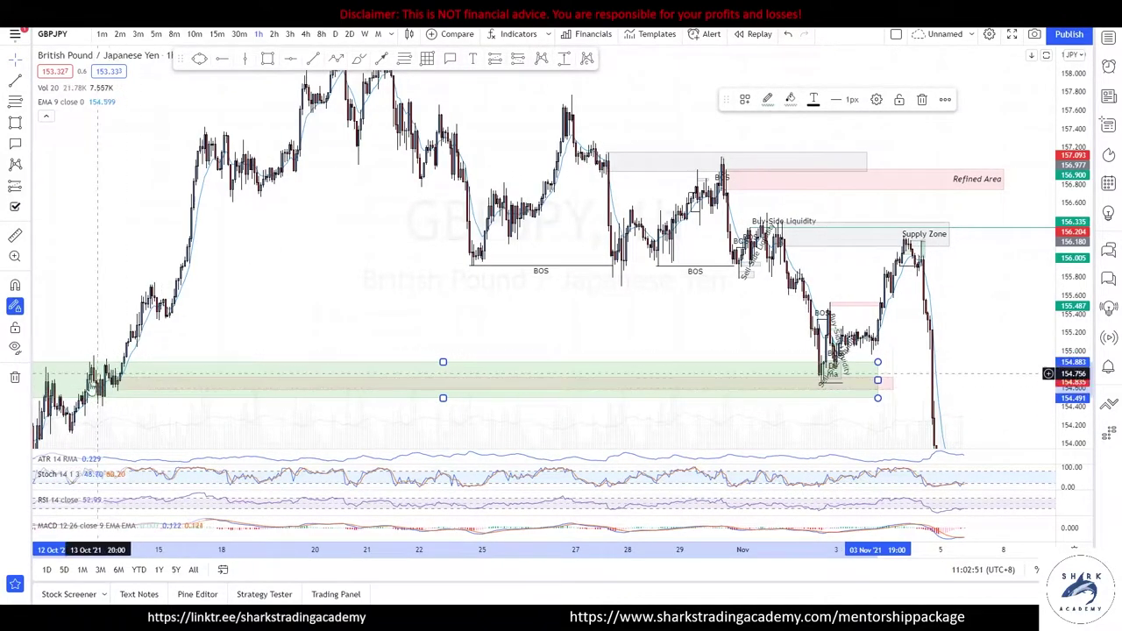
scroll(219, 350, down, 1)
click(360, 60)
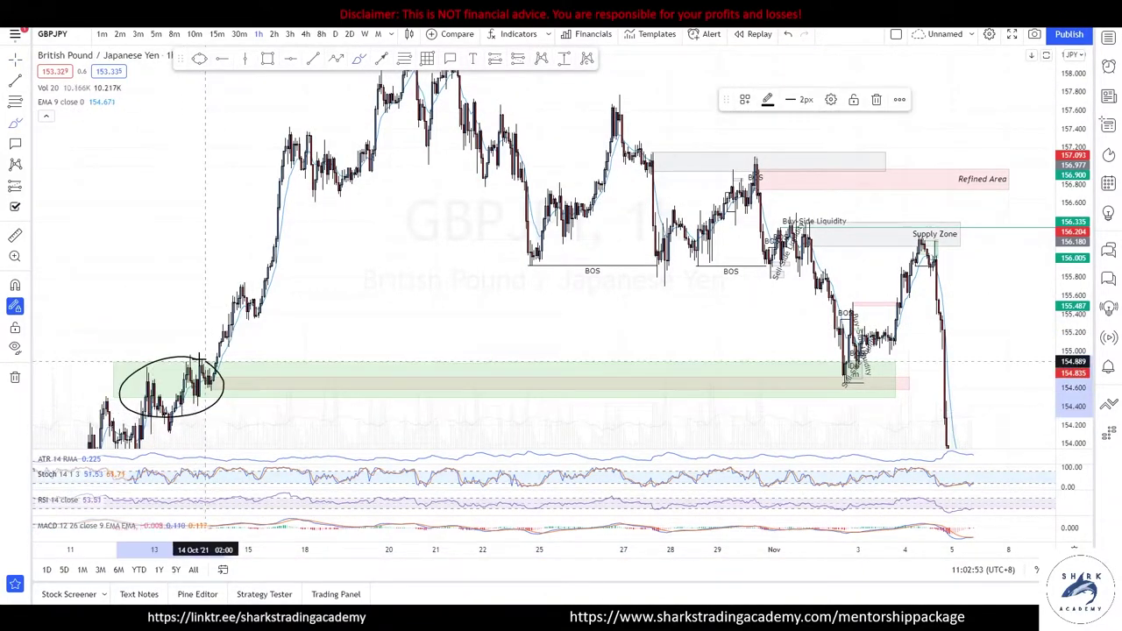
scroll(646, 369, up, 4)
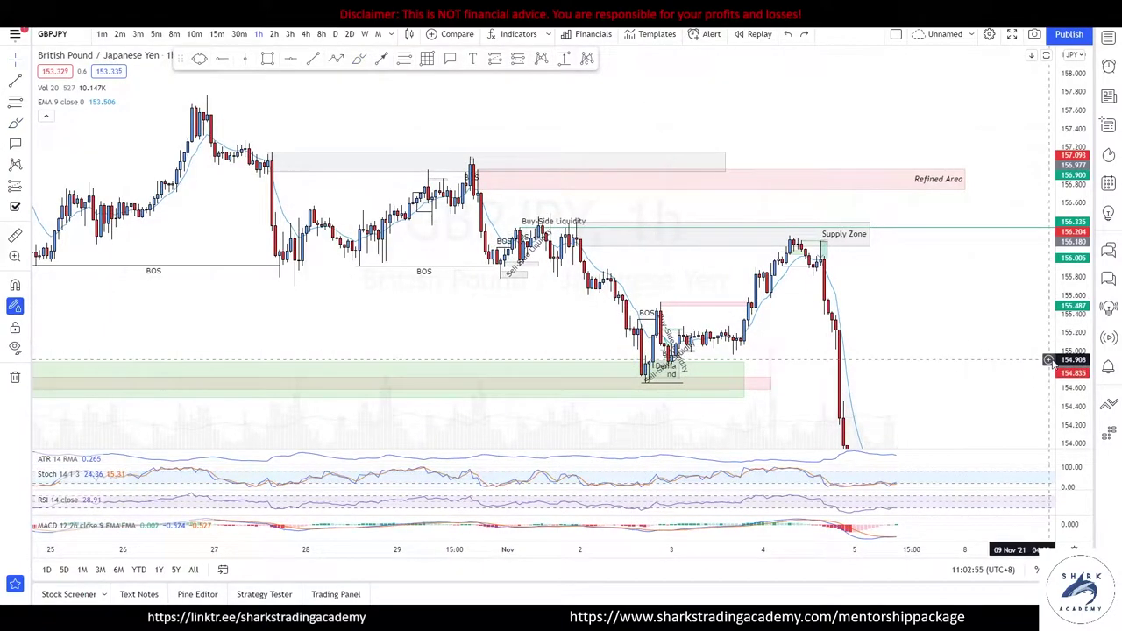
Place a long position on the 2 November low with entry 154.884, stop 154.491 and target 156.122.
scroll(951, 255, up, 3)
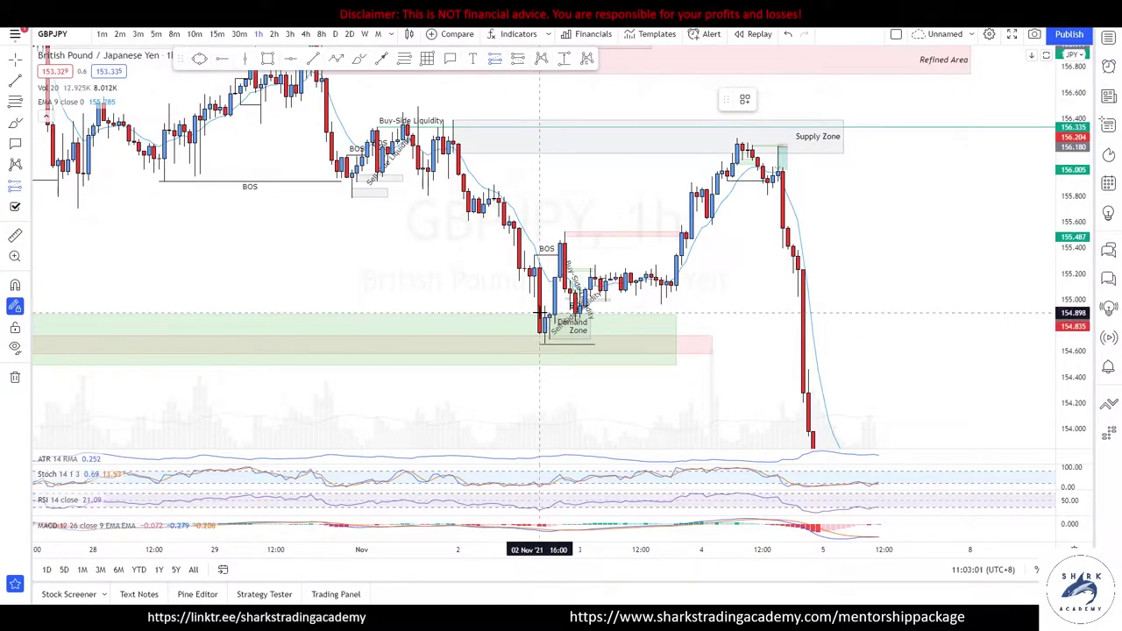
click(549, 314)
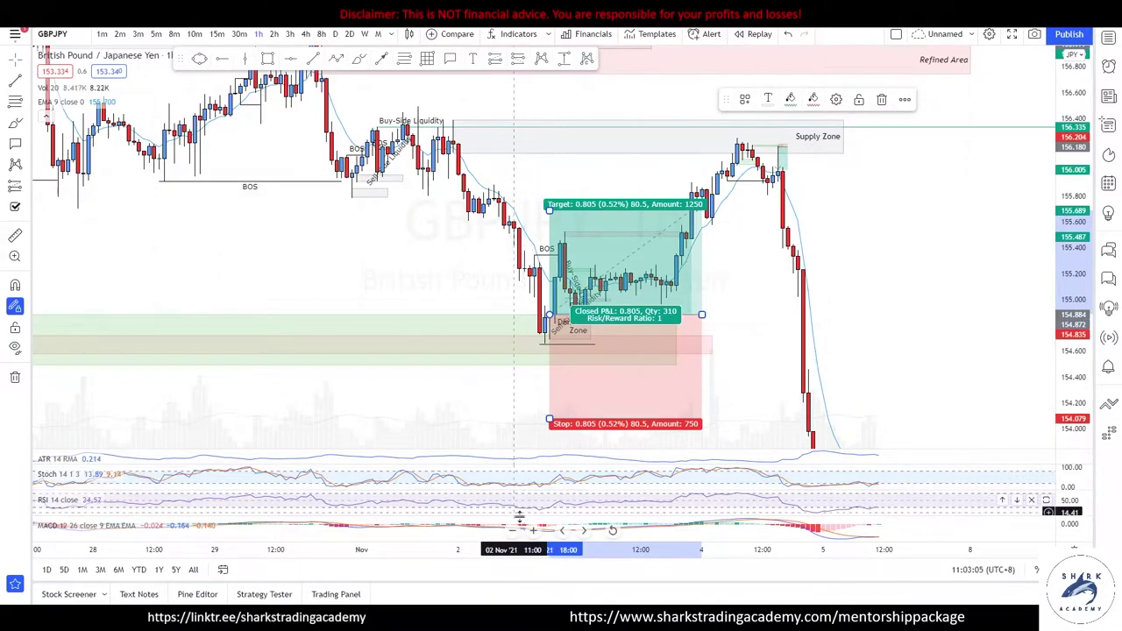
drag(549, 419, 549, 366)
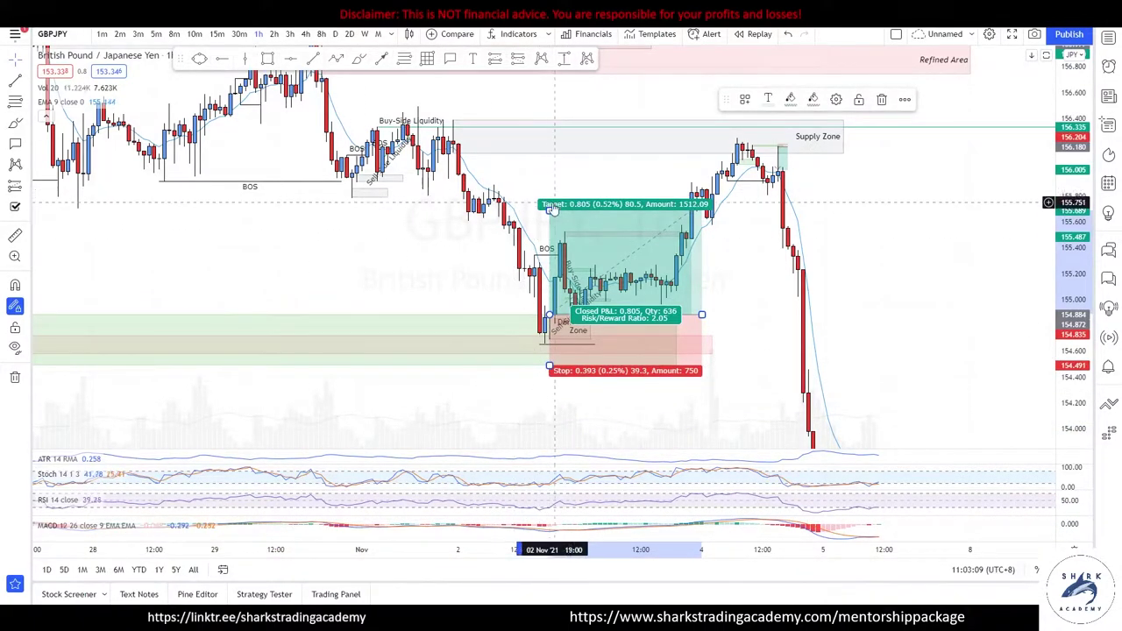
mouse_move(549, 210)
mouse_down()
mouse_move(543, 342)
mouse_move(508, 187)
mouse_up()
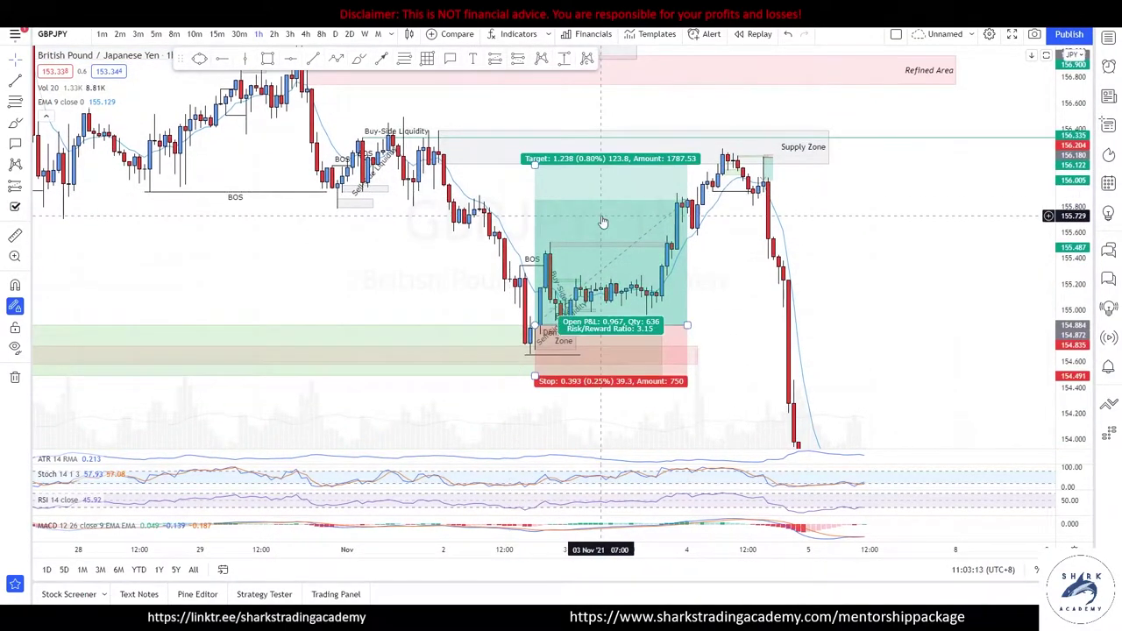
Delete the long position drawing and the wide green zone overlapping the pink zone.
click(602, 224)
key(Delete)
mouse_move(1066, 259)
mouse_down()
mouse_move(904, 163)
mouse_move(754, 44)
mouse_up()
drag(733, 353, 923, 233)
scroll(734, 287, up, 5)
drag(734, 287, 812, 275)
scroll(801, 276, up, 3)
click(729, 258)
key(Delete)
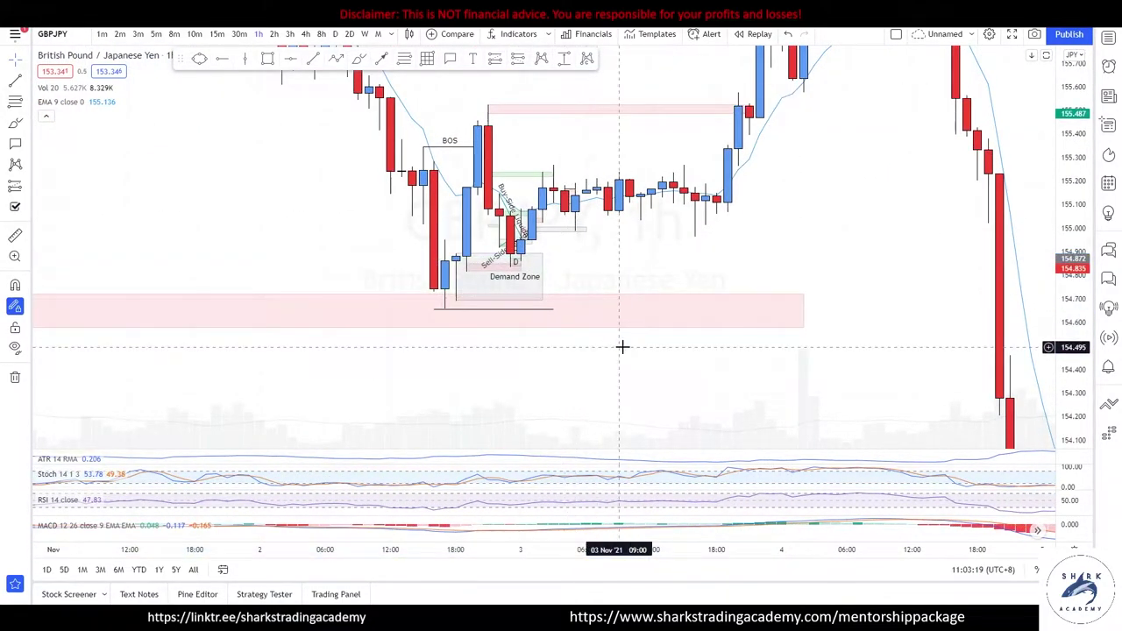
Remove the Stochastic, RSI, MACD and EMA indicators from the chart.
click(713, 480)
key(Delete)
key(Delete)
click(729, 515)
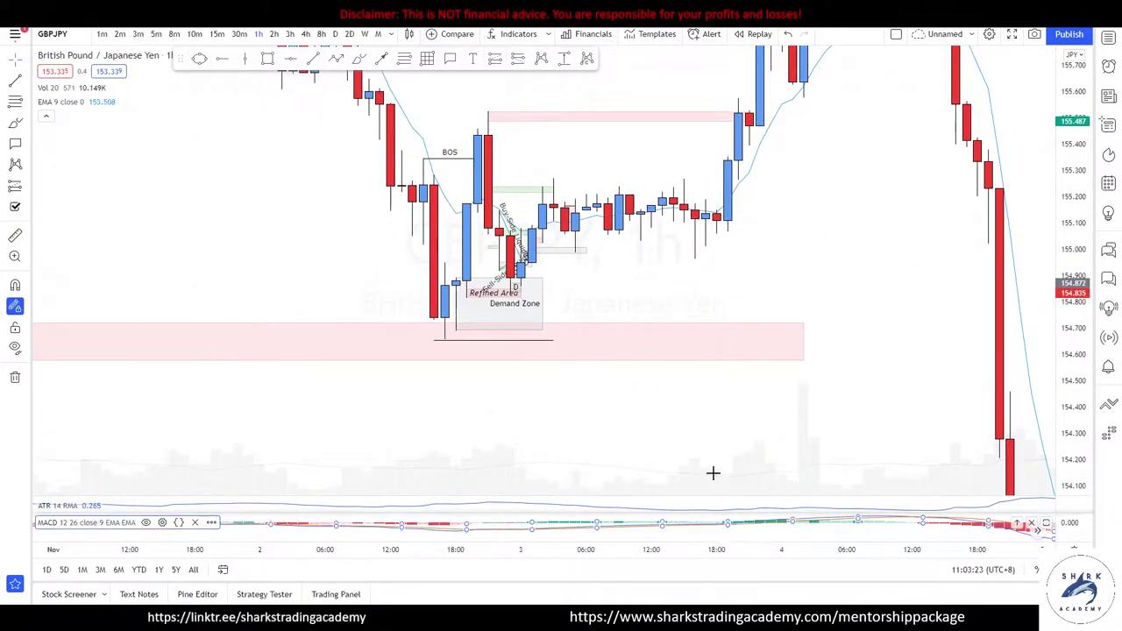
key(Delete)
click(406, 128)
key(Delete)
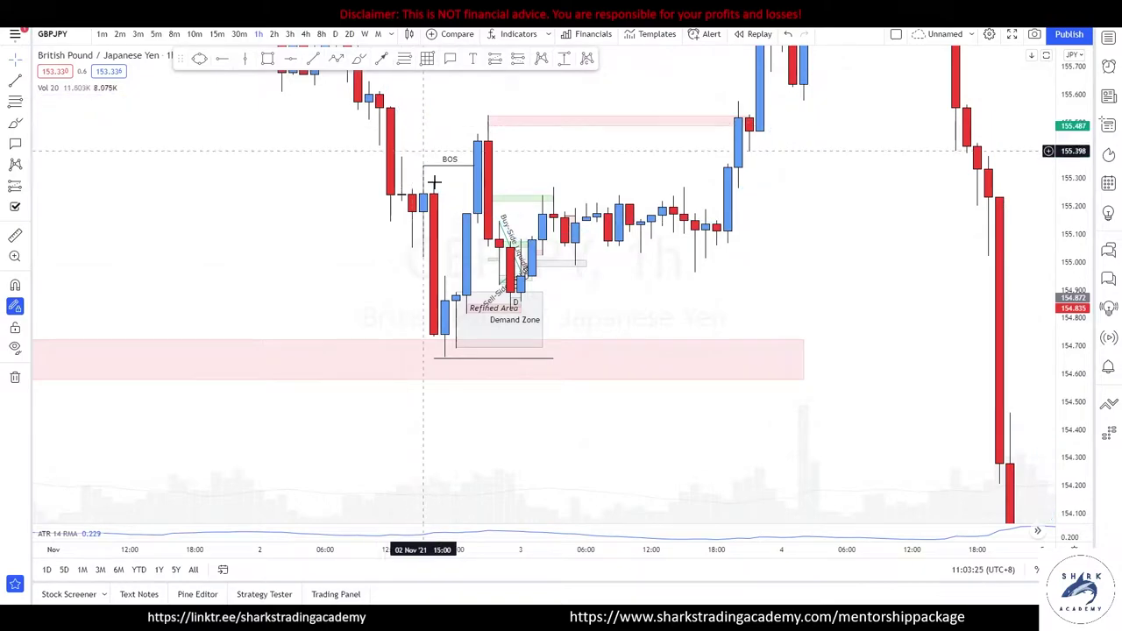
Examine the pink zone from its origin on 14 October to the price reaction in early November.
scroll(694, 296, down, 5)
scroll(732, 323, down, 5)
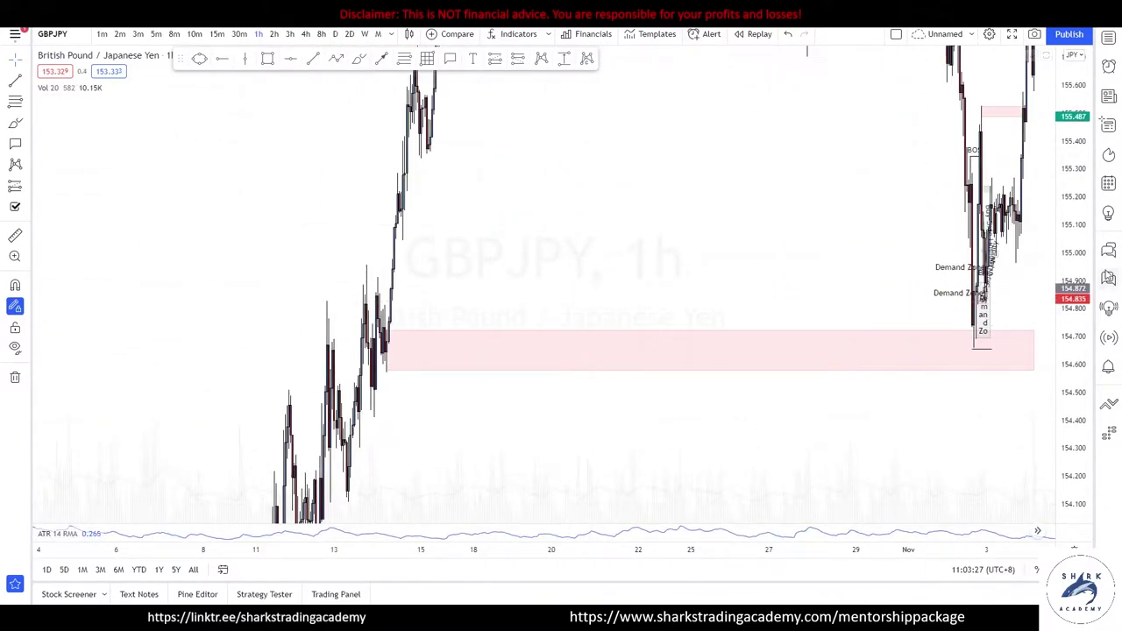
drag(1071, 268, 1071, 351)
drag(418, 252, 920, 262)
scroll(744, 298, up, 10)
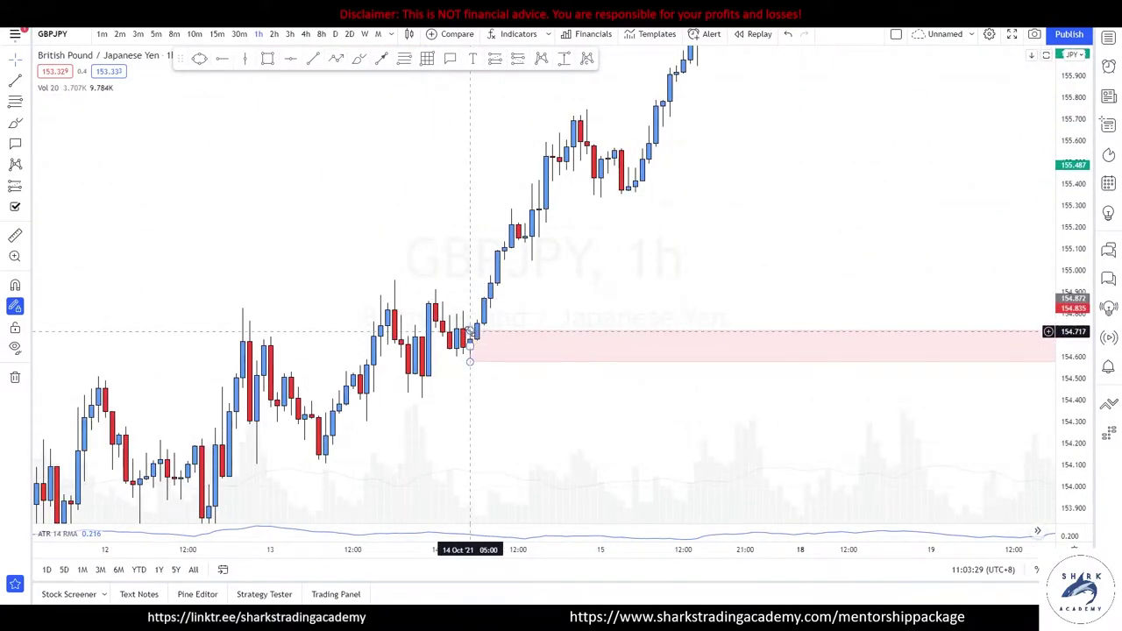
scroll(611, 295, down, 3)
drag(794, 266, 178, 272)
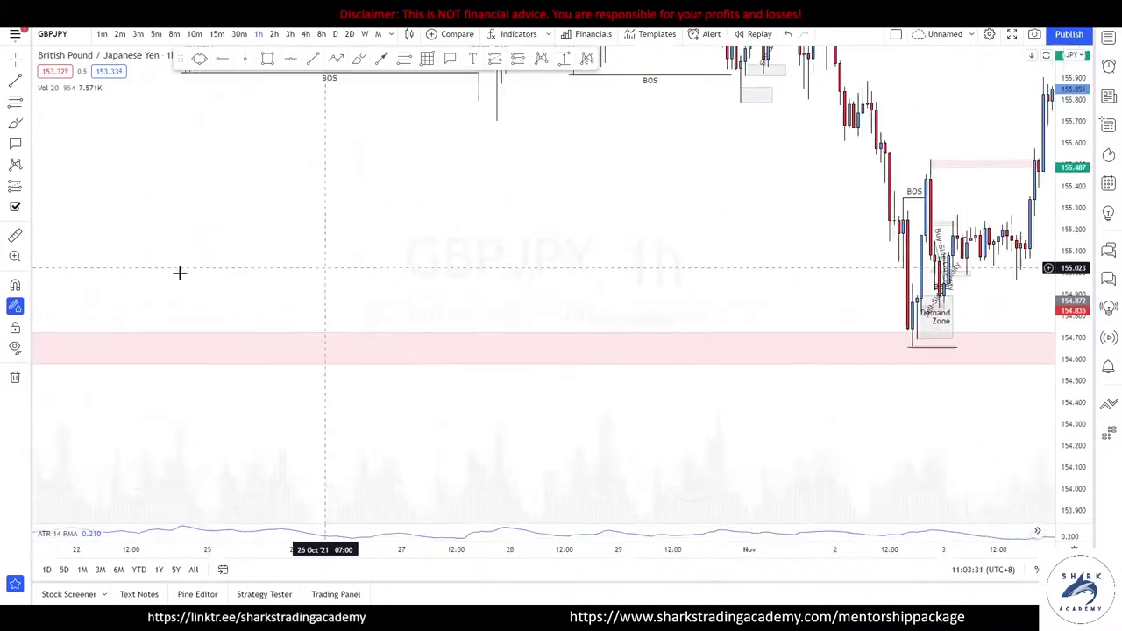
Sketch brush strokes over the bullish move out of the pink zone on 2 November and undo them.
scroll(652, 263, up, 2)
scroll(605, 241, up, 1)
click(359, 60)
drag(613, 325, 607, 299)
key(ctrl+z)
mouse_move(575, 350)
mouse_down()
mouse_move(607, 193)
mouse_move(623, 180)
mouse_move(633, 302)
mouse_move(630, 138)
mouse_up()
key(ctrl+z)
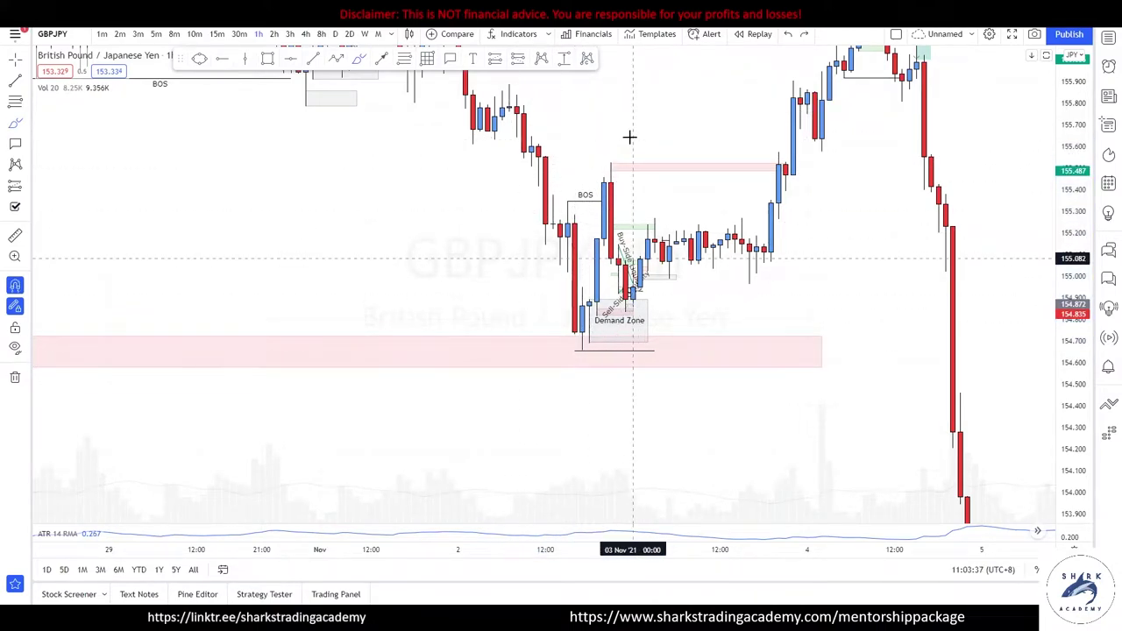
Circle the bullish leg that breaks structure on 2 November with the brush, undoing each circle.
scroll(629, 137, up, 1)
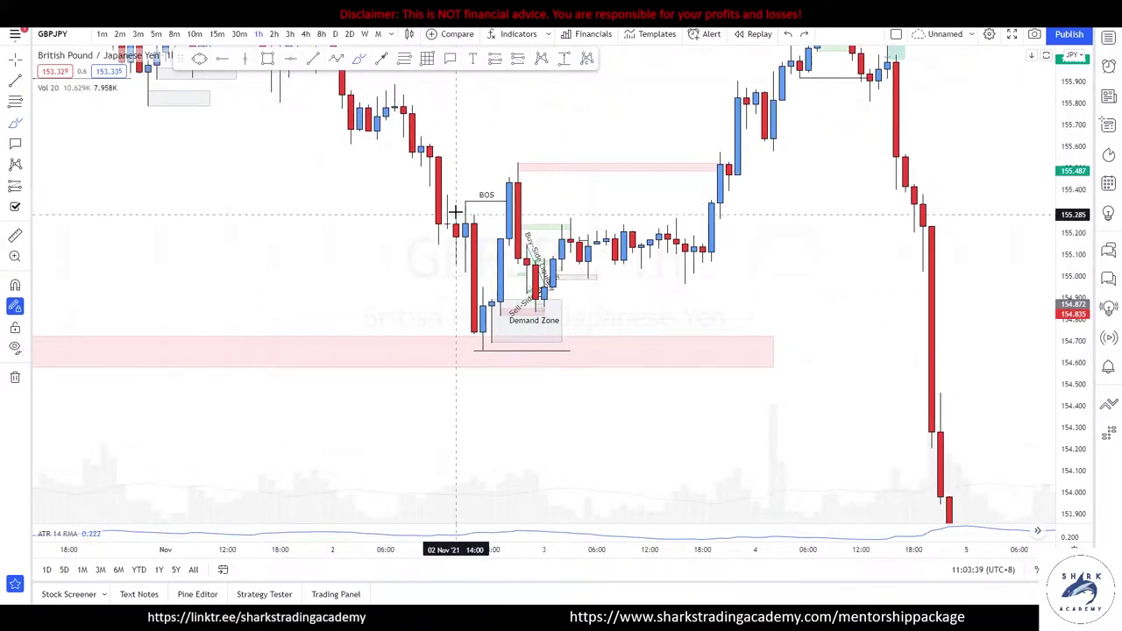
mouse_move(544, 169)
mouse_down()
mouse_move(468, 180)
mouse_move(492, 367)
mouse_up()
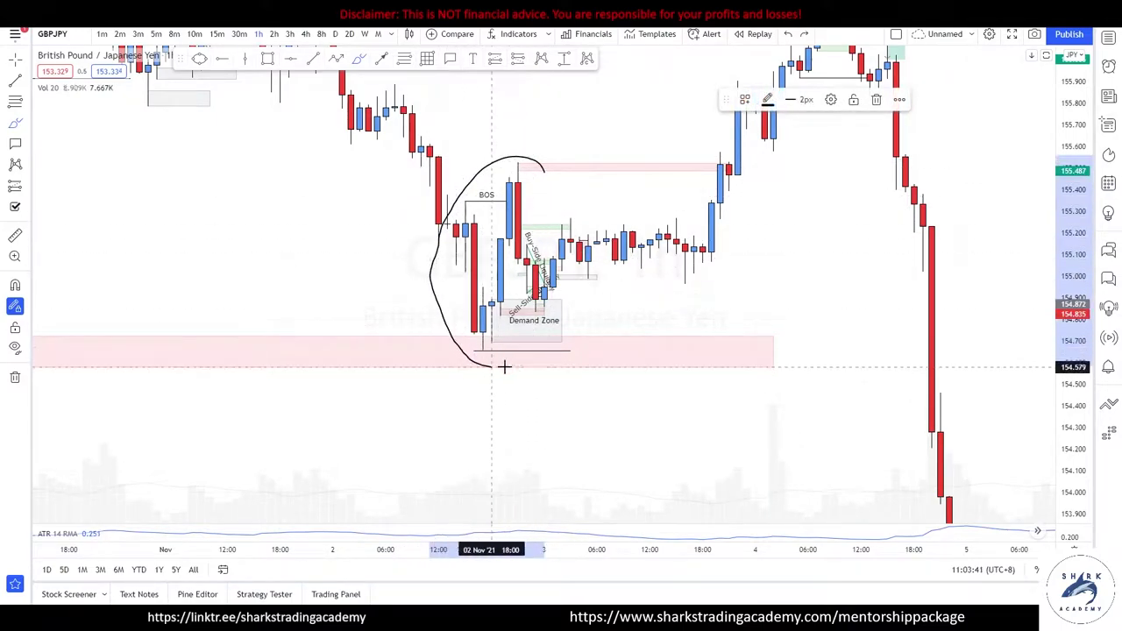
key(ctrl+z)
mouse_move(524, 154)
mouse_down()
mouse_move(482, 296)
mouse_move(521, 200)
mouse_up()
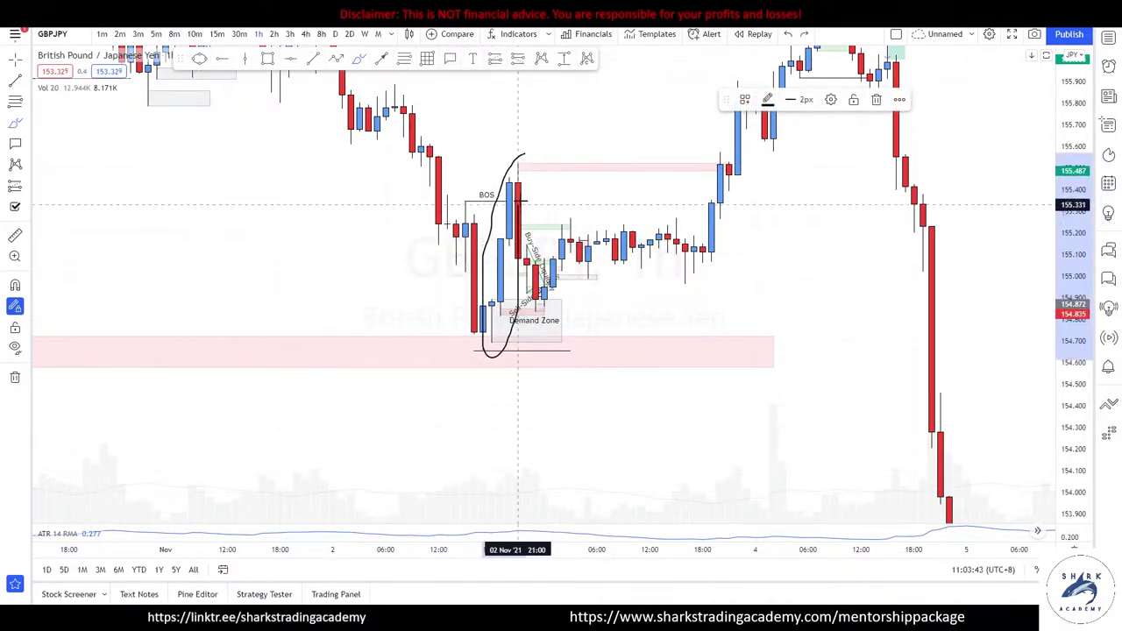
key(ctrl+z)
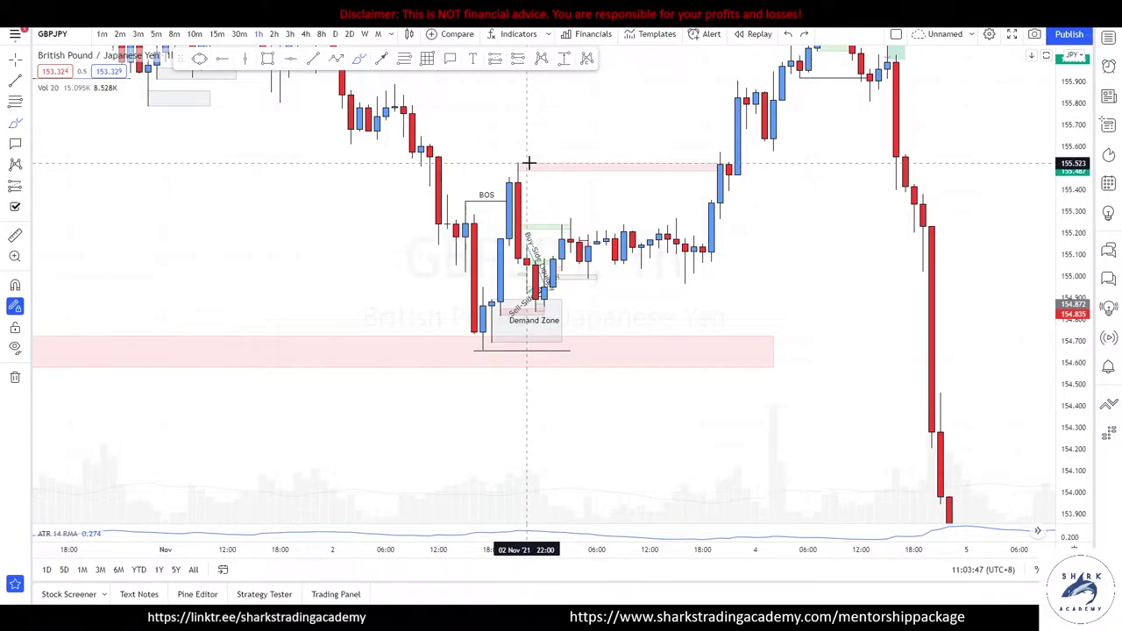
Mark the low and high of the BOS leg and a stroke between them with the brush, undoing the marks.
mouse_move(465, 349)
mouse_down()
mouse_move(462, 363)
mouse_move(517, 348)
mouse_up()
drag(499, 170, 542, 175)
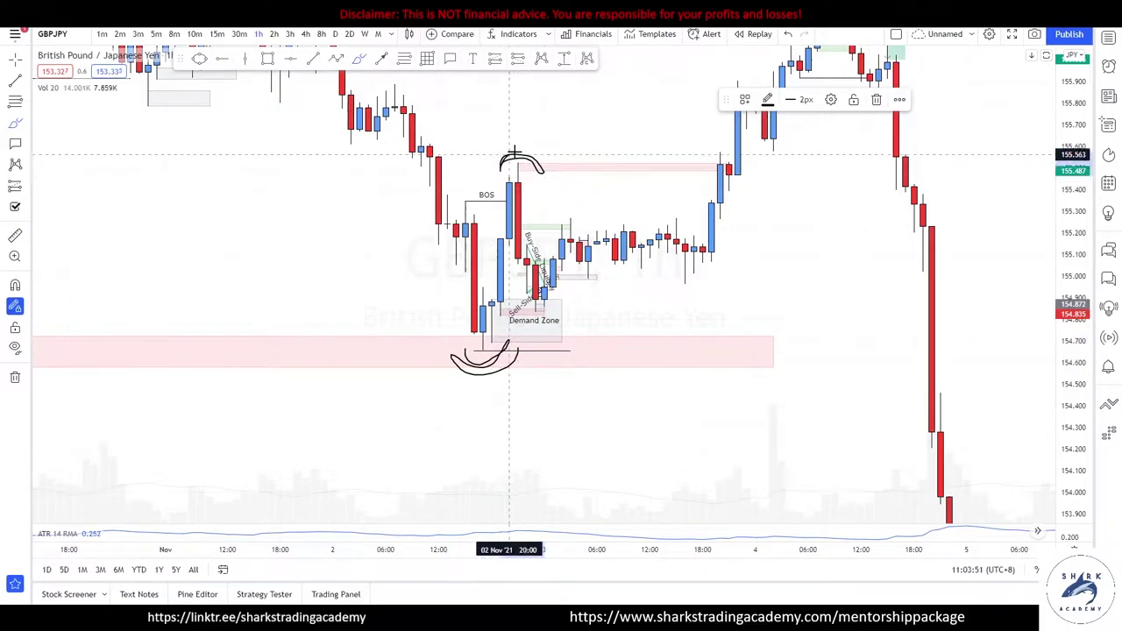
key(ctrl+z)
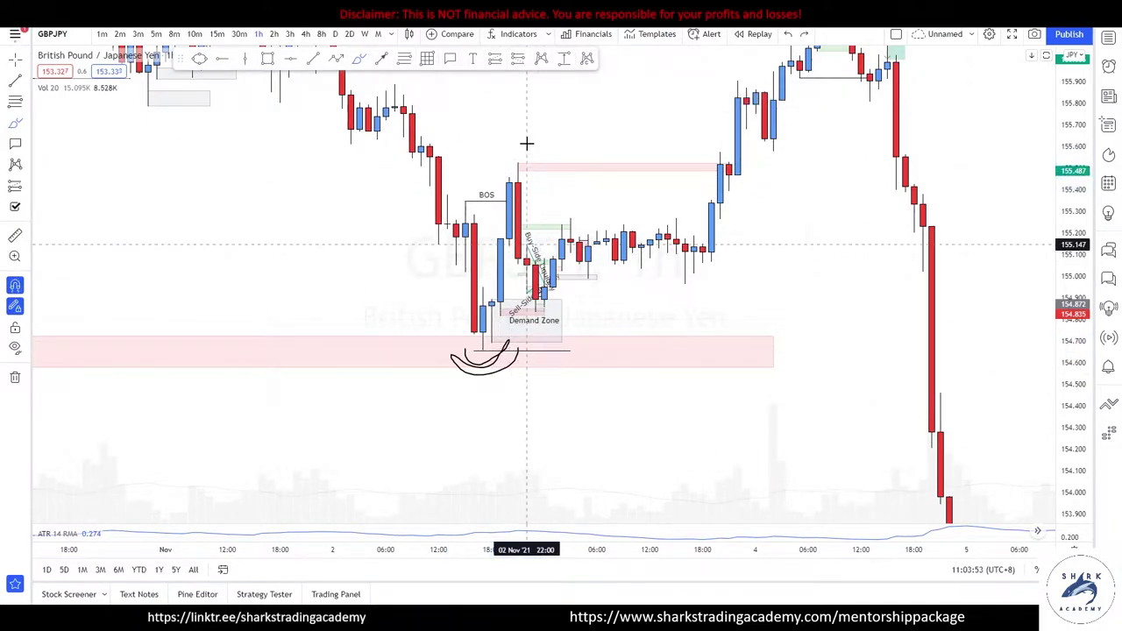
mouse_move(483, 352)
mouse_down()
mouse_move(518, 168)
mouse_move(482, 223)
mouse_move(524, 168)
mouse_up()
key(ctrl+z)
key(ctrl+z)
Outline the Demand Zone box at the base of the leg with the brush and undo the outline.
mouse_move(513, 300)
mouse_down()
mouse_move(556, 298)
mouse_move(501, 341)
mouse_move(452, 276)
mouse_up()
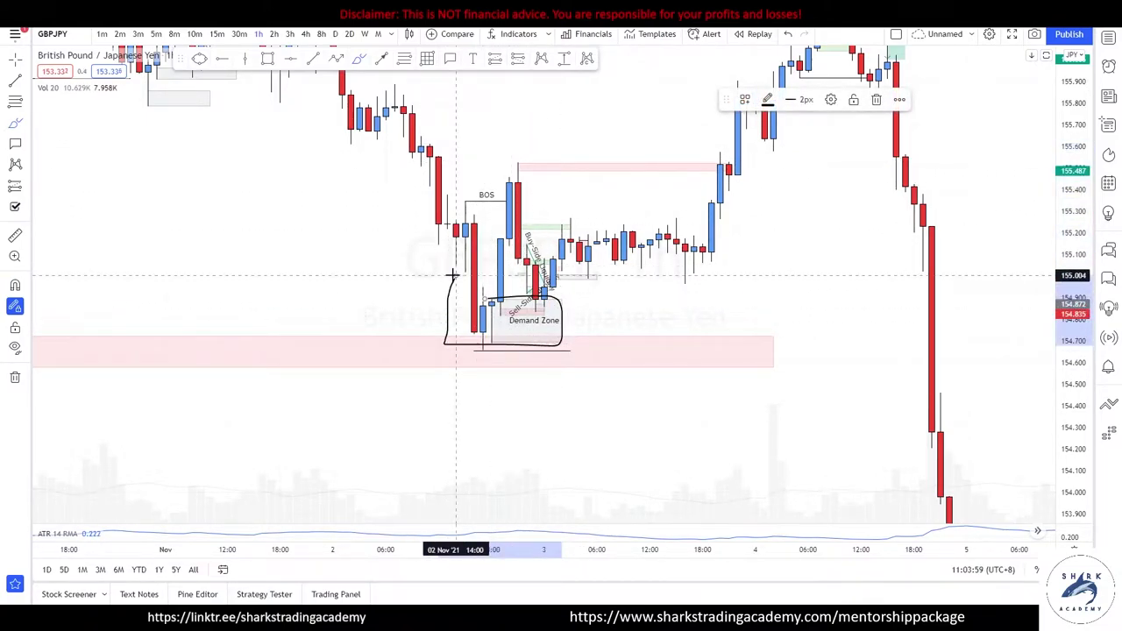
key(ctrl+z)
key(Escape)
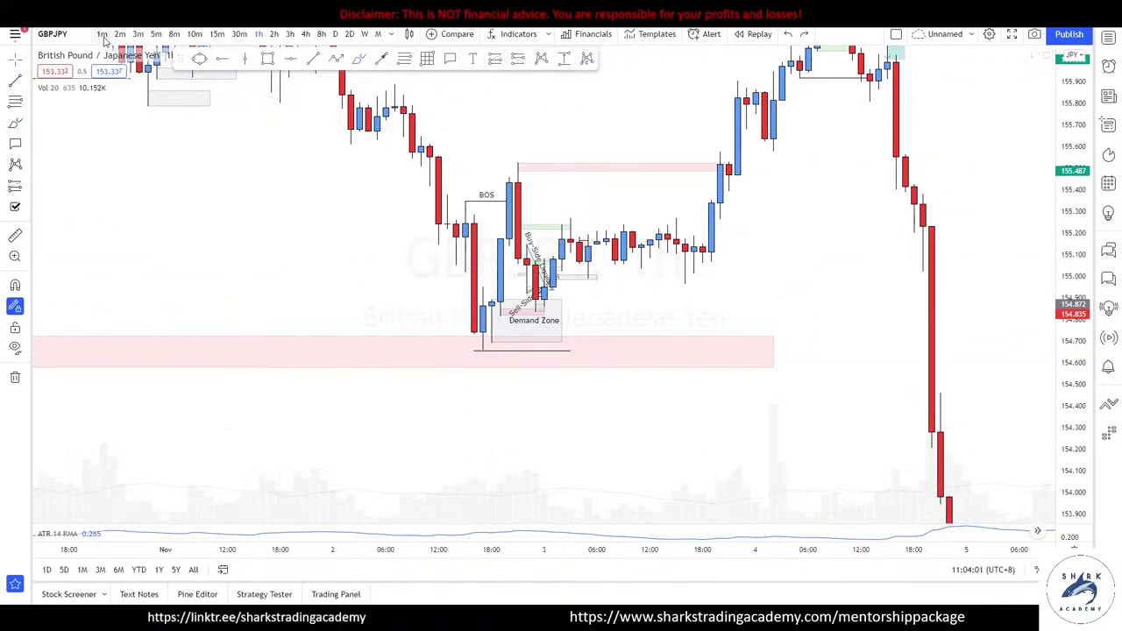
Switch the GBPJPY chart to the 1-minute timeframe and bring up the 2–3 November Demand Zone.
click(102, 34)
scroll(414, 315, down, 10)
double_click(1079, 280)
scroll(712, 370, down, 12)
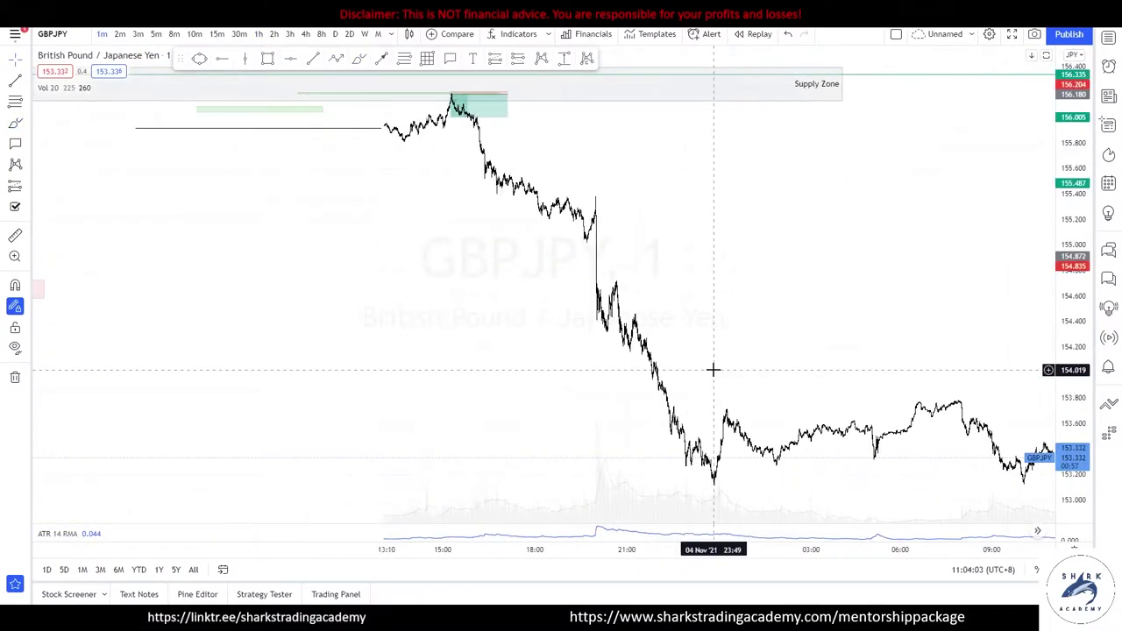
drag(215, 378, 945, 398)
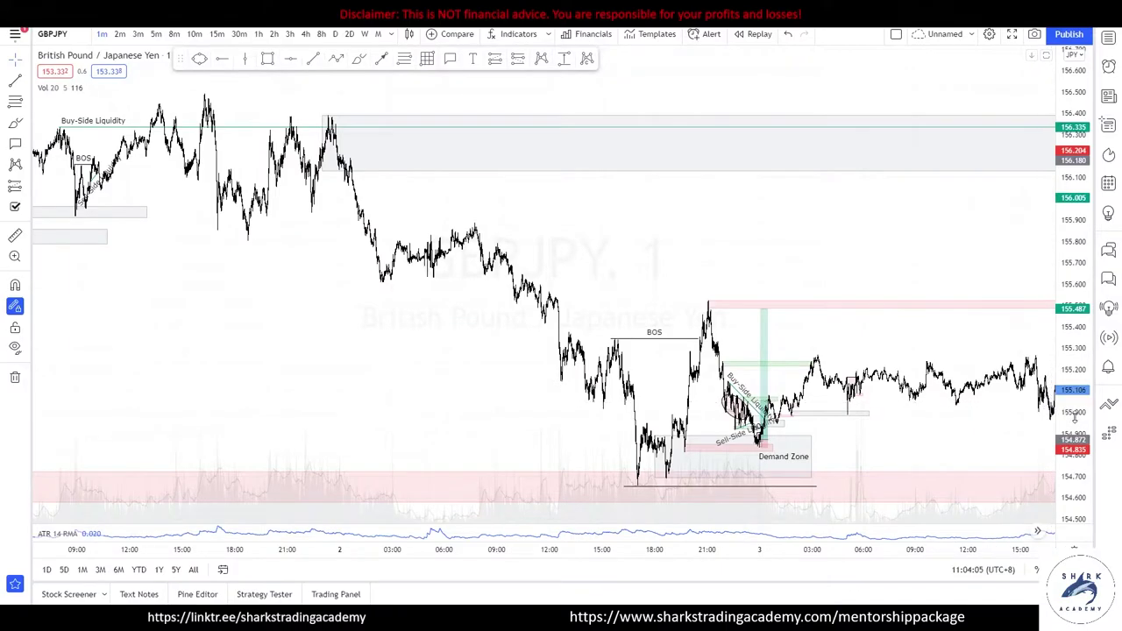
drag(1073, 413, 1073, 237)
drag(852, 396, 975, 66)
scroll(903, 305, up, 8)
drag(813, 307, 997, 310)
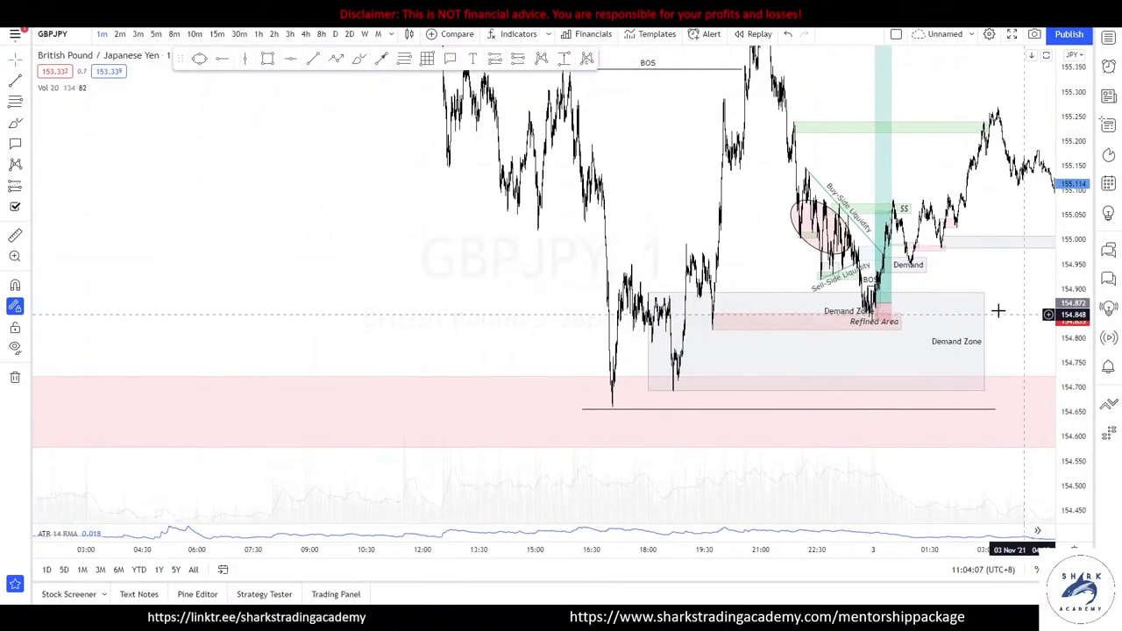
Circle the consolidation between the buy-side and sell-side liquidity lines with the brush and undo the markings.
scroll(947, 308, up, 10)
drag(331, 237, 549, 272)
scroll(561, 273, up, 3)
drag(1073, 296, 1073, 221)
click(358, 59)
mouse_move(679, 215)
mouse_down()
mouse_move(769, 247)
mouse_move(701, 221)
mouse_up()
key(ctrl+z)
scroll(603, 235, up, 3)
mouse_move(588, 245)
mouse_down()
mouse_move(404, 303)
mouse_move(586, 238)
mouse_up()
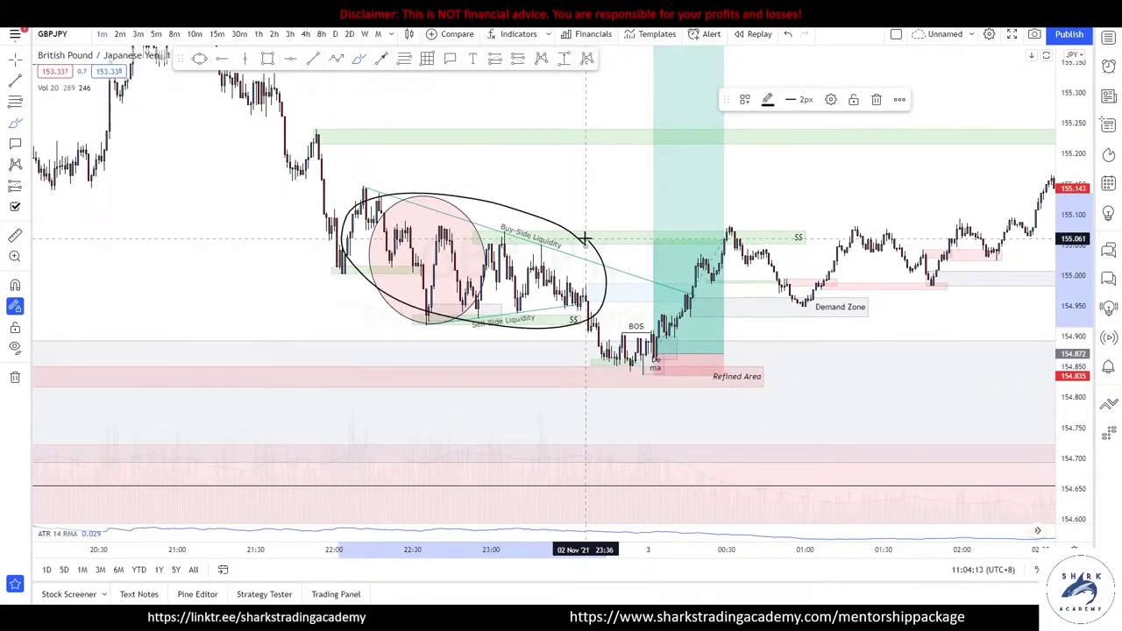
key(ctrl+z)
Brush over the pink ellipse and along the lows at the sell-side liquidity line, undoing each stroke.
mouse_move(426, 270)
mouse_down()
mouse_move(400, 288)
mouse_move(425, 273)
mouse_up()
key(ctrl+z)
drag(547, 308, 588, 329)
key(ctrl+z)
drag(431, 333, 602, 303)
key(ctrl+z)
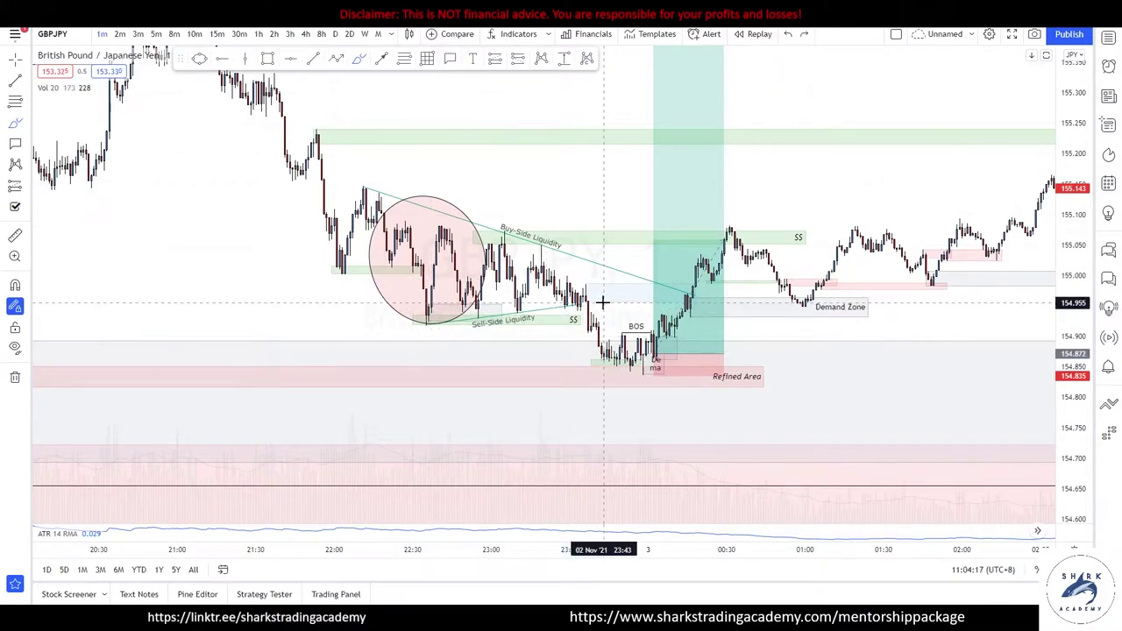
Trace the descending Buy-Side Liquidity line with the brush and undo the stroke.
mouse_move(349, 186)
mouse_down()
mouse_move(698, 310)
mouse_move(341, 187)
mouse_move(727, 285)
mouse_up()
key(ctrl+z)
key(ctrl+z)
Circle the low where the Refined Area originates and underline the lows beneath the BOS, undoing both brush marks.
scroll(615, 256, down, 3)
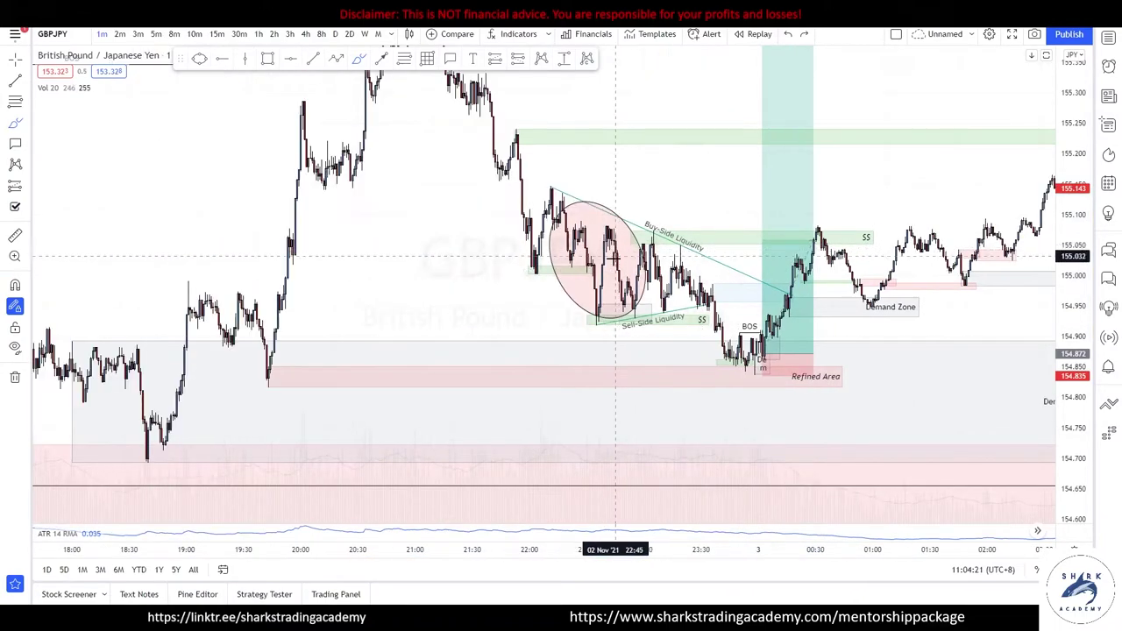
mouse_move(274, 360)
mouse_down()
mouse_move(247, 386)
mouse_move(278, 357)
mouse_up()
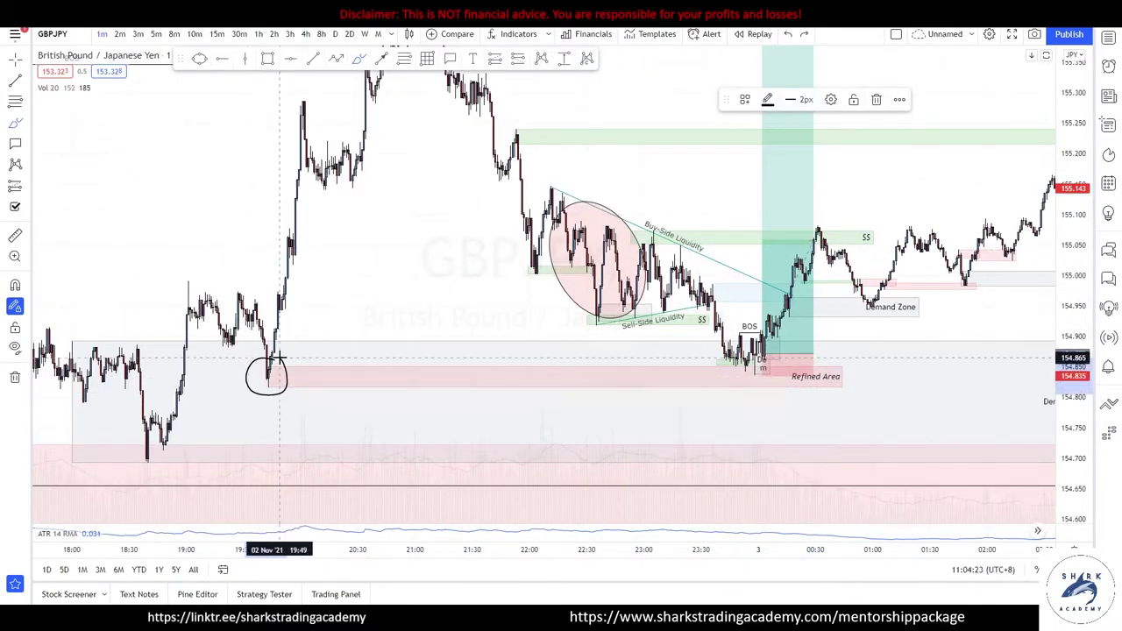
key(ctrl+z)
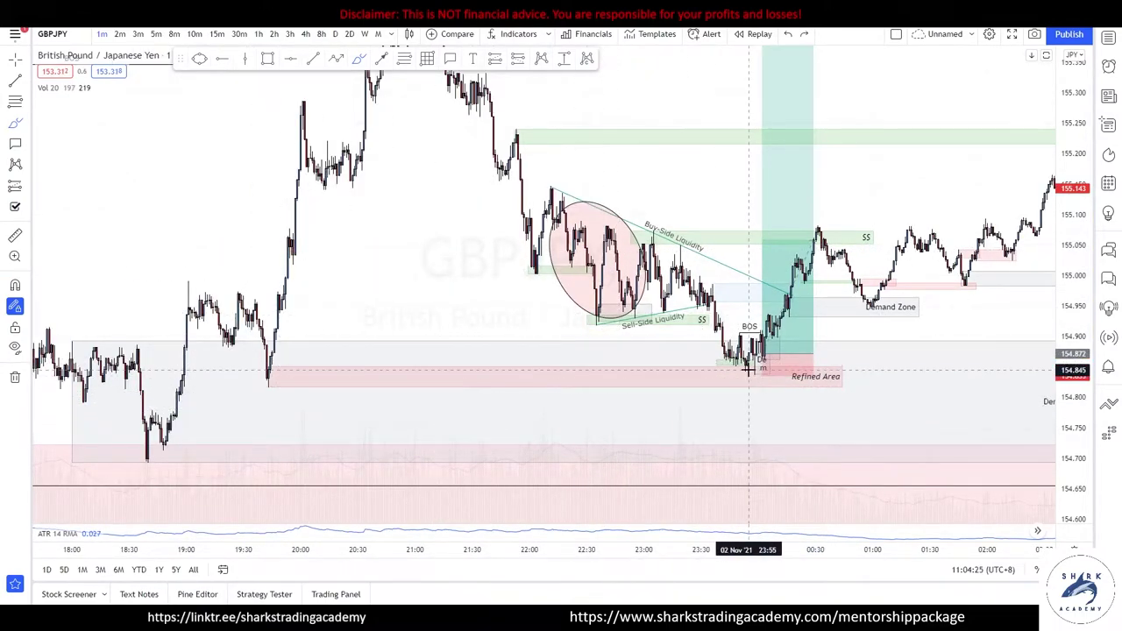
drag(709, 364, 765, 365)
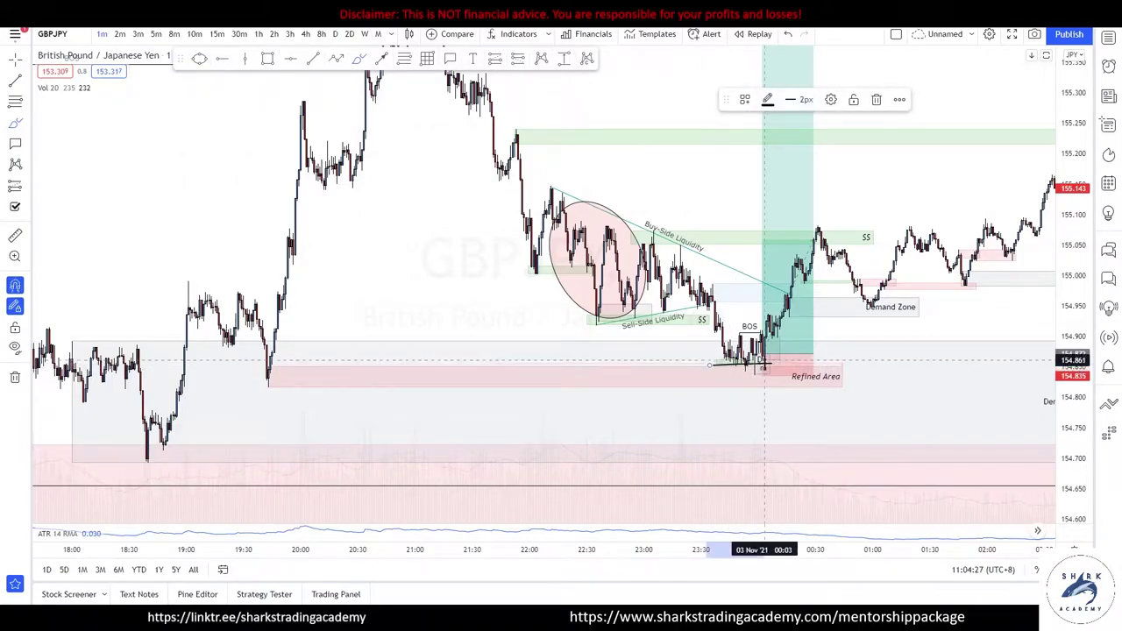
key(ctrl+z)
Examine the BOS, Demand Zone and long position at the Refined Area around midnight on 3 November.
mouse_move(1063, 337)
mouse_down()
mouse_move(1041, 289)
mouse_move(1041, 167)
mouse_up()
scroll(918, 347, up, 3)
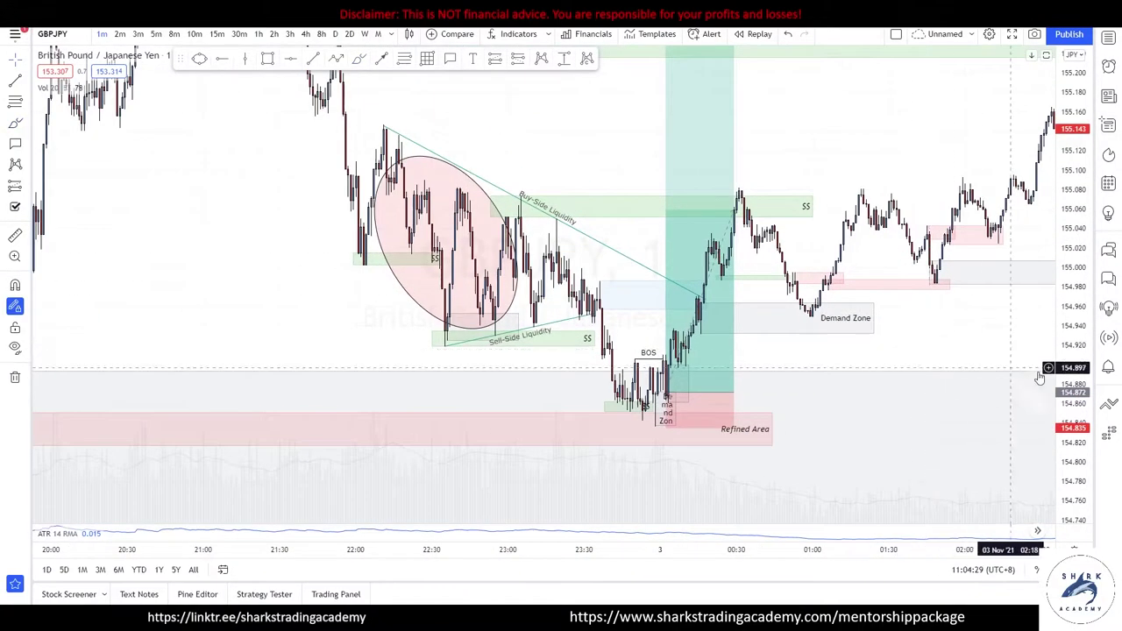
drag(1080, 379, 999, 326)
scroll(998, 326, up, 4)
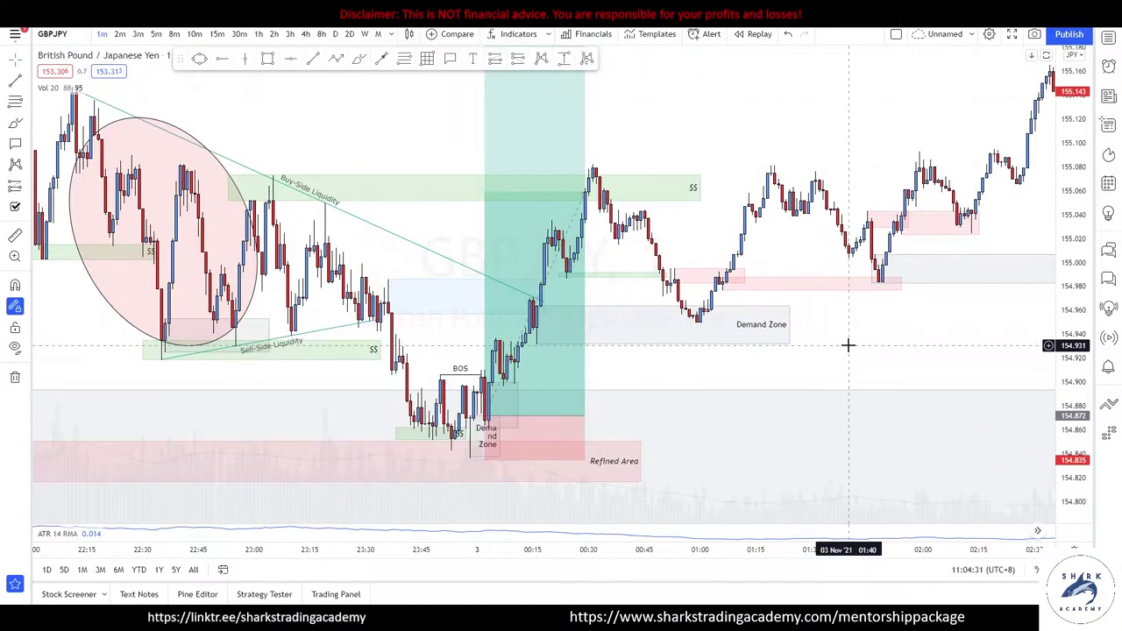
drag(847, 343, 1001, 277)
scroll(836, 279, up, 2)
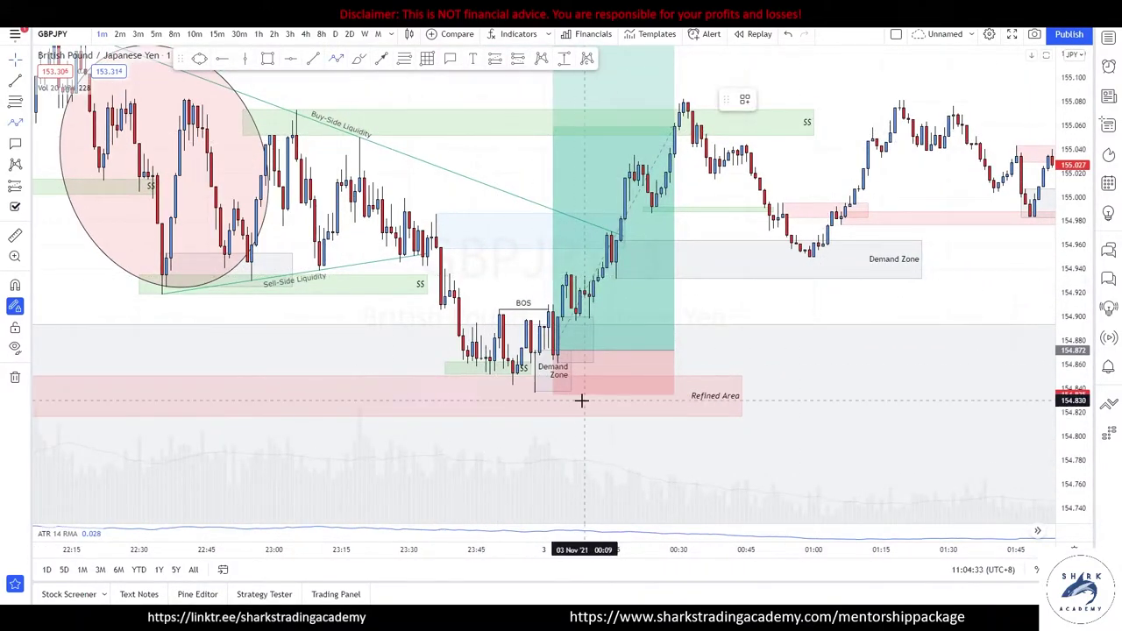
mouse_move(550, 308)
mouse_down()
mouse_move(497, 292)
mouse_move(531, 300)
mouse_up()
key(Delete)
drag(1073, 349, 1071, 221)
scroll(702, 308, up, 1)
drag(653, 313, 862, 270)
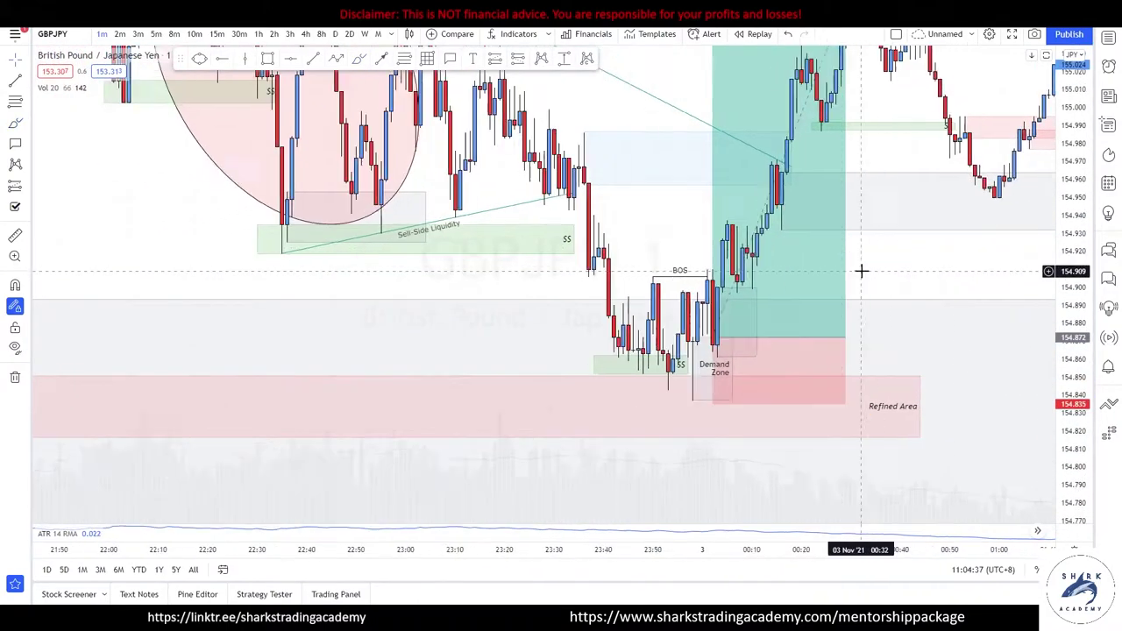
Brush-mark the BOS high, the lows beneath it, the Demand Zone bounds and the retest candles, undoing all the marks.
scroll(861, 271, up, 2)
drag(431, 372, 455, 378)
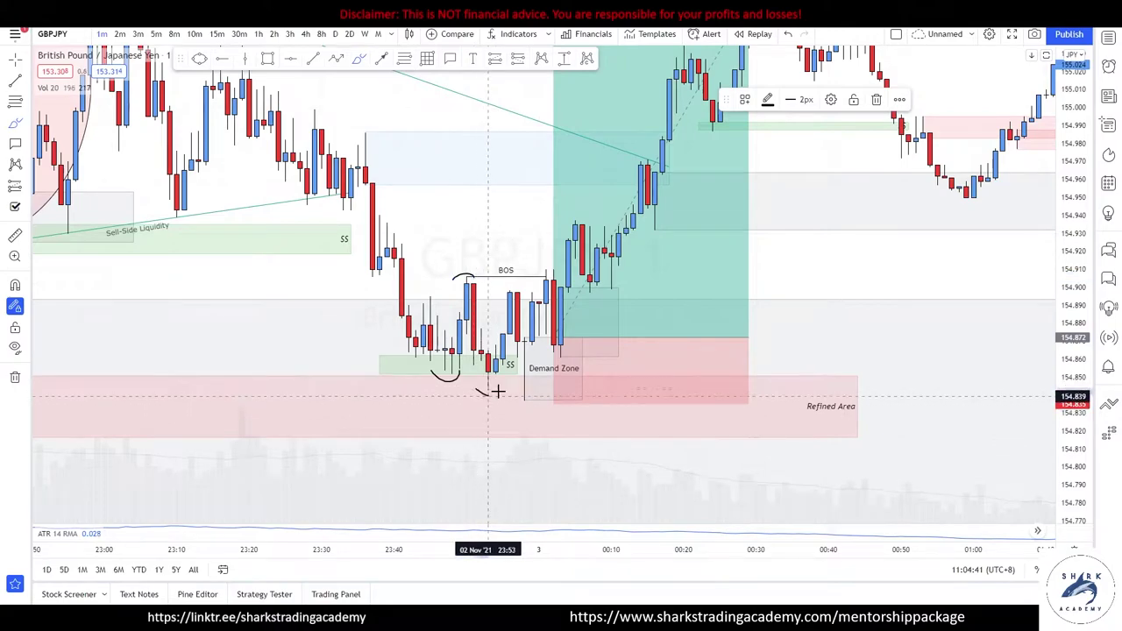
drag(516, 398, 539, 394)
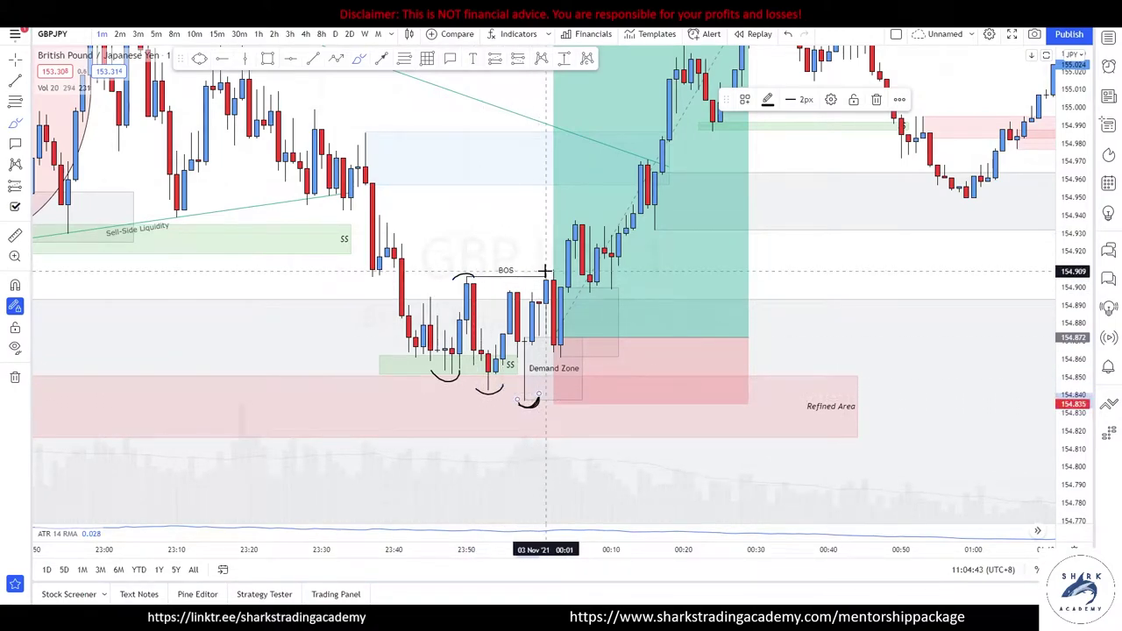
drag(526, 339, 605, 337)
drag(526, 396, 581, 394)
drag(559, 322, 559, 325)
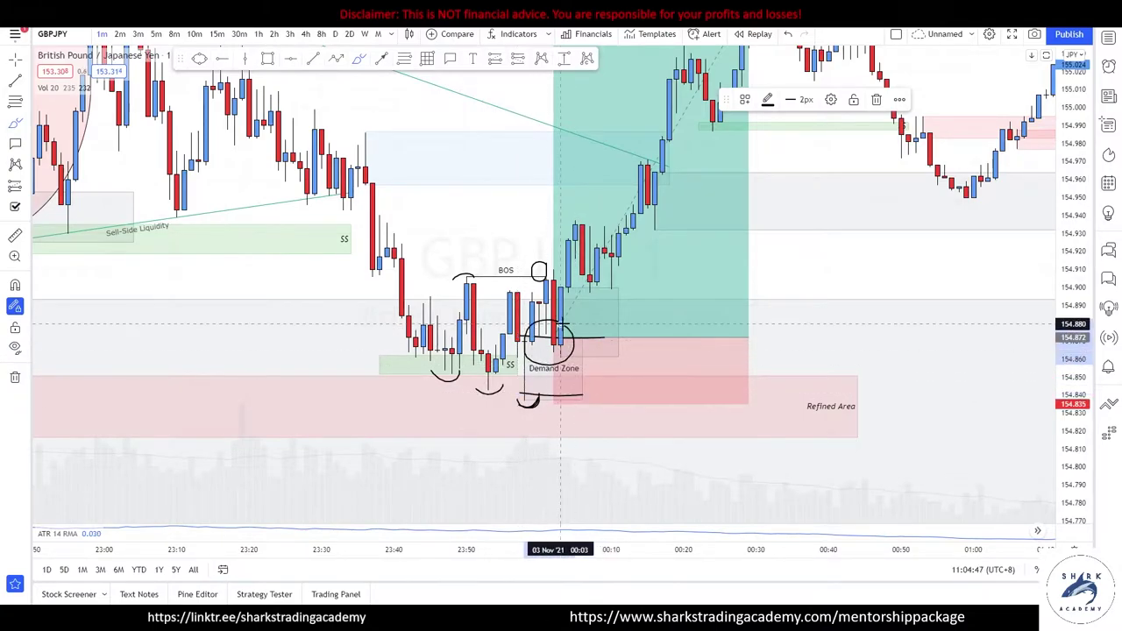
key(ctrl+z)
key(ctrl+z)
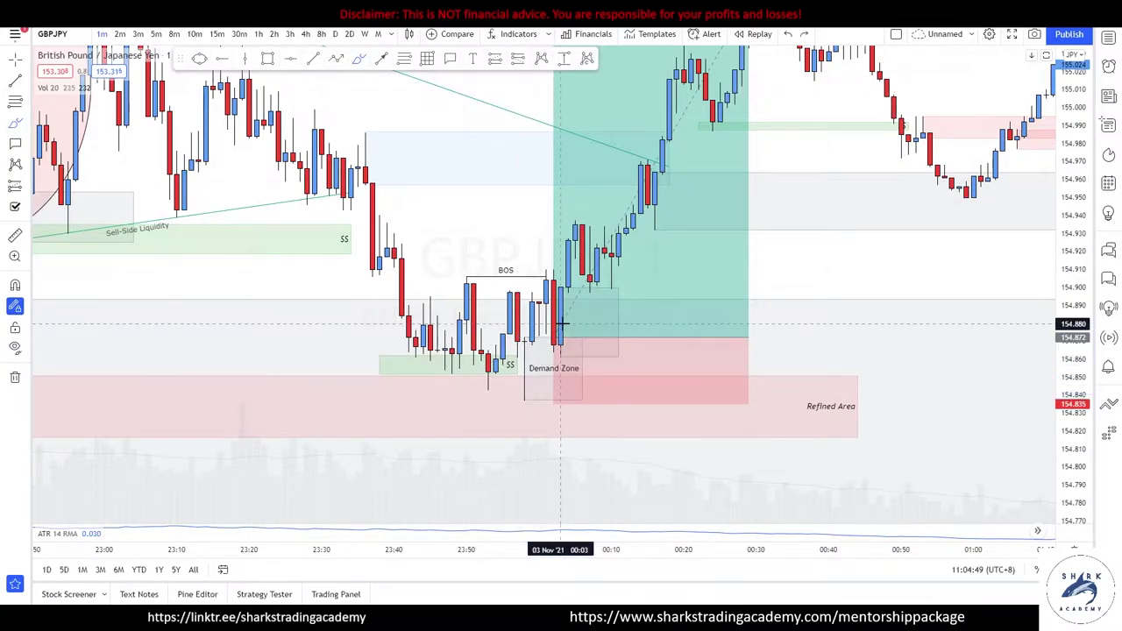
Brush around the pullback candles above the BOS inside the long position and undo the stroke.
scroll(763, 328, down, 1)
mouse_move(700, 257)
mouse_down()
mouse_move(632, 296)
mouse_move(715, 248)
mouse_up()
key(ctrl+z)
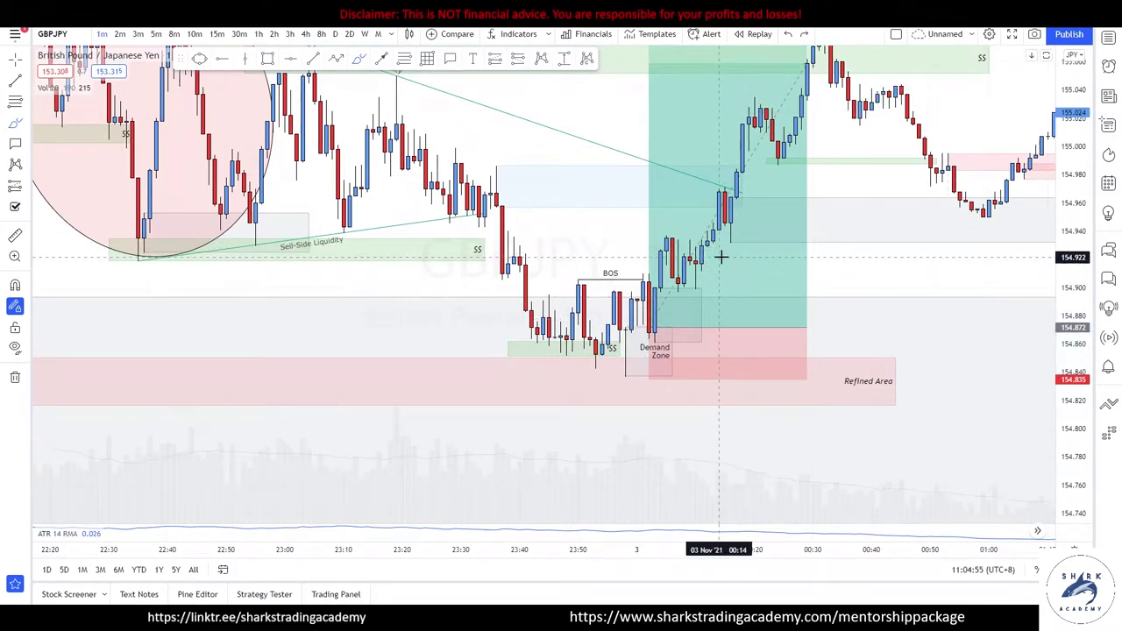
key(Escape)
drag(490, 120, 456, 132)
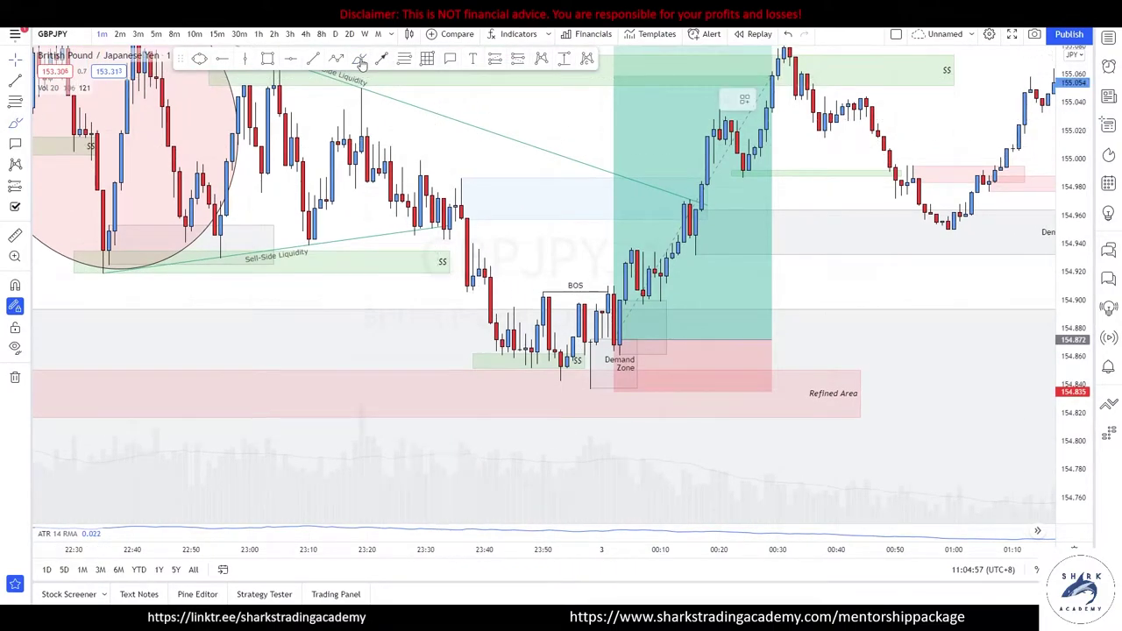
Circle the candles at the origin of the light-blue zone and draw a brush line beneath the Sell-Side Liquidity lows, removing the line.
mouse_move(471, 178)
mouse_down()
mouse_move(443, 190)
mouse_move(478, 172)
mouse_move(447, 173)
mouse_move(455, 231)
mouse_move(466, 177)
mouse_up()
key(ctrl+z)
scroll(311, 285, down, 1)
drag(224, 277, 495, 276)
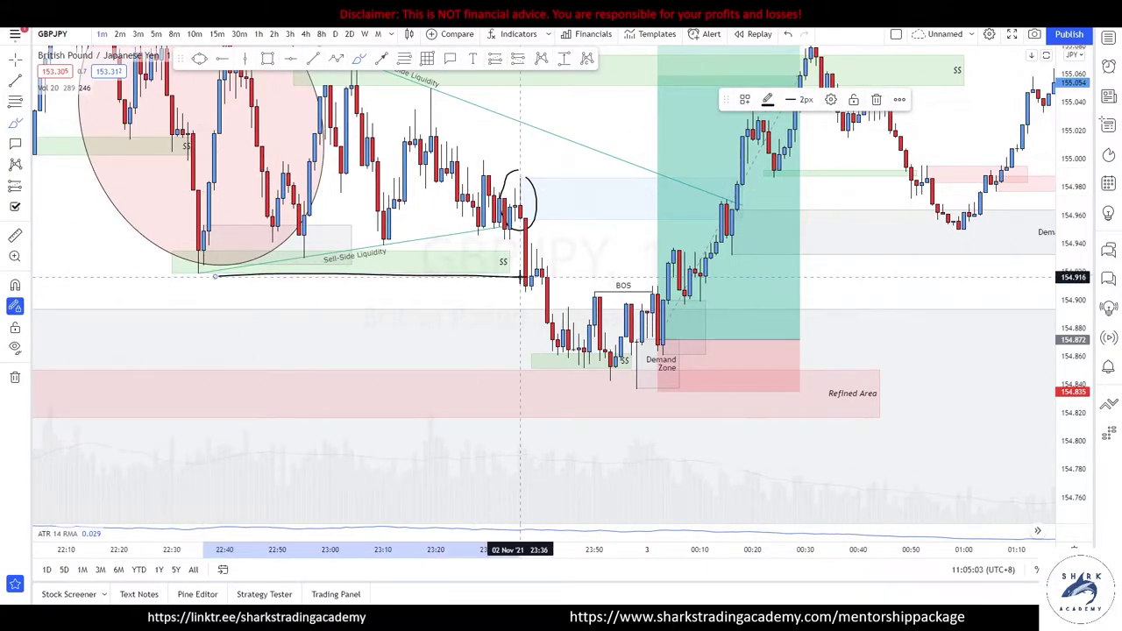
key(Delete)
Trace the rally from the Demand Zone up to the light-blue zone and circle the candles there, undoing the strokes.
mouse_move(619, 368)
mouse_down()
mouse_move(668, 254)
mouse_move(707, 195)
mouse_move(727, 201)
mouse_move(847, 433)
mouse_up()
key(ctrl+z)
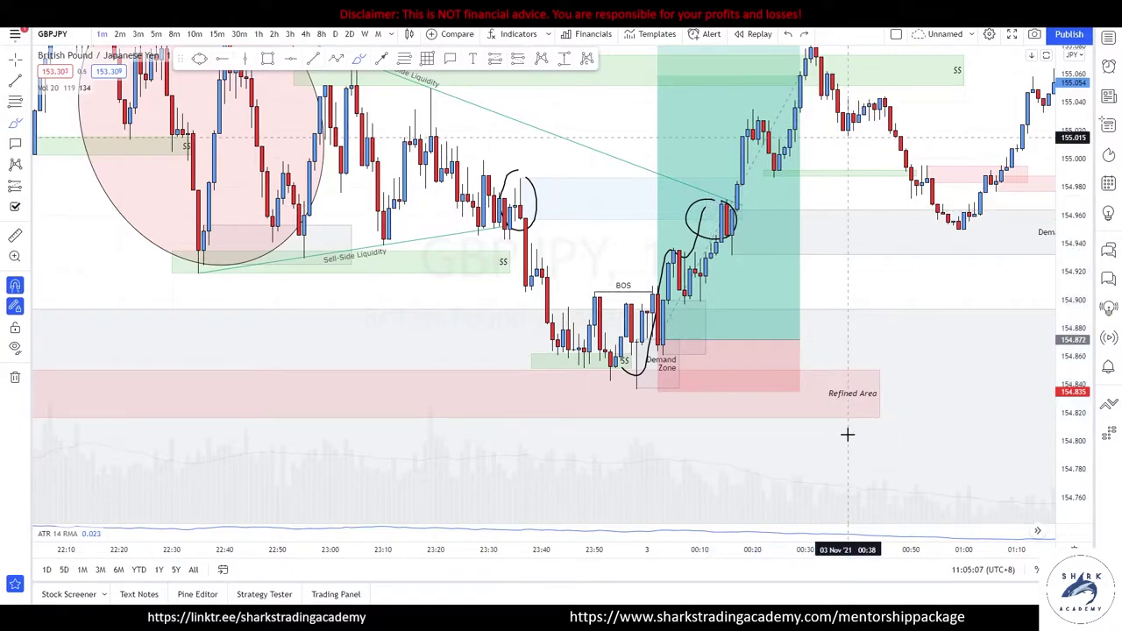
key(ctrl+z)
drag(650, 365, 716, 212)
mouse_move(536, 166)
mouse_down()
mouse_move(514, 235)
mouse_move(545, 165)
mouse_up()
key(ctrl+z)
key(ctrl+z)
mouse_move(738, 204)
mouse_down()
mouse_move(704, 236)
mouse_move(717, 189)
mouse_move(749, 247)
mouse_move(708, 219)
mouse_move(746, 265)
mouse_up()
key(ctrl+z)
key(ctrl+z)
Brush a line beneath the Demand Zone lows plus downward and upward paths from the light-blue zone level, undoing each stroke.
drag(603, 385, 712, 385)
drag(743, 252, 822, 419)
key(ctrl+z)
key(ctrl+z)
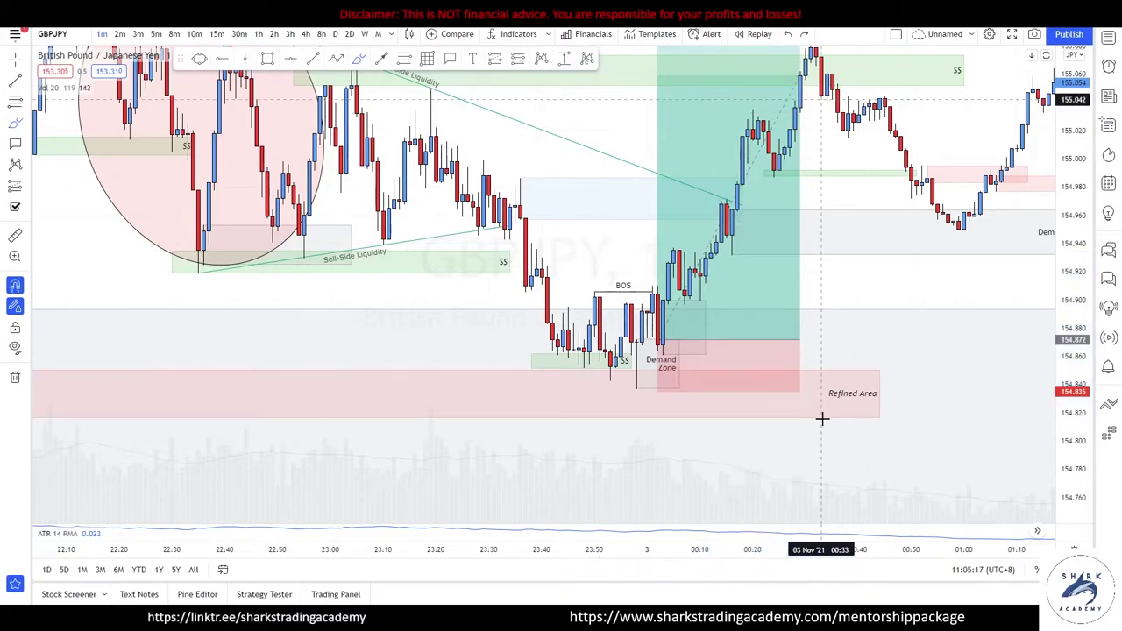
drag(732, 248, 789, 68)
key(ctrl+z)
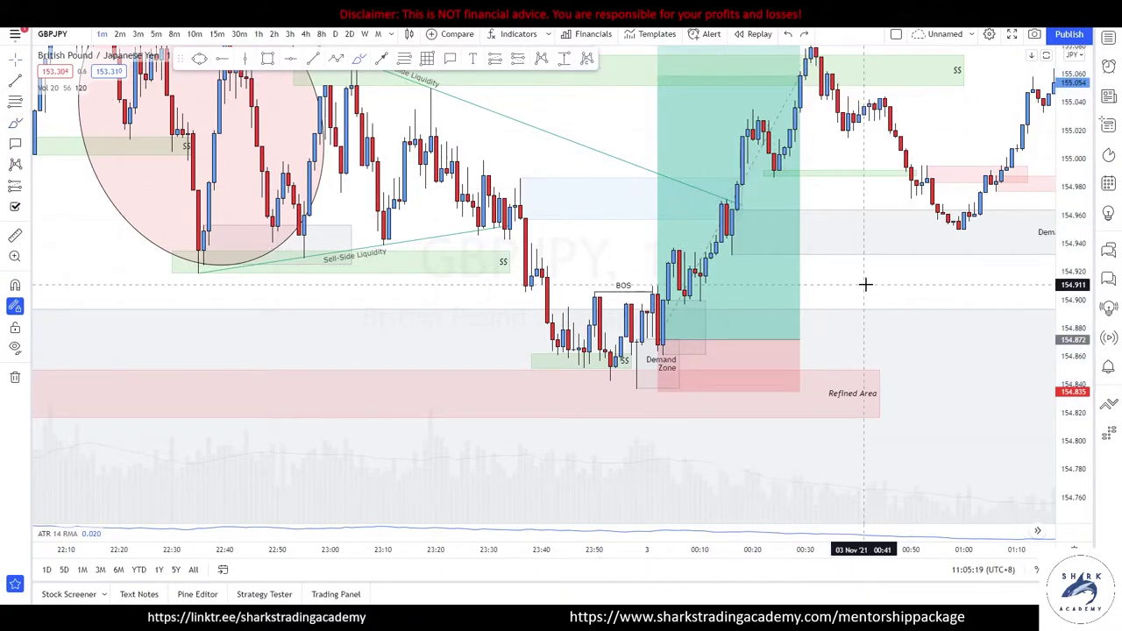
Circle the candles where the Buy-Side Liquidity line meets the rally, undoing both circles.
key(Escape)
drag(867, 283, 717, 358)
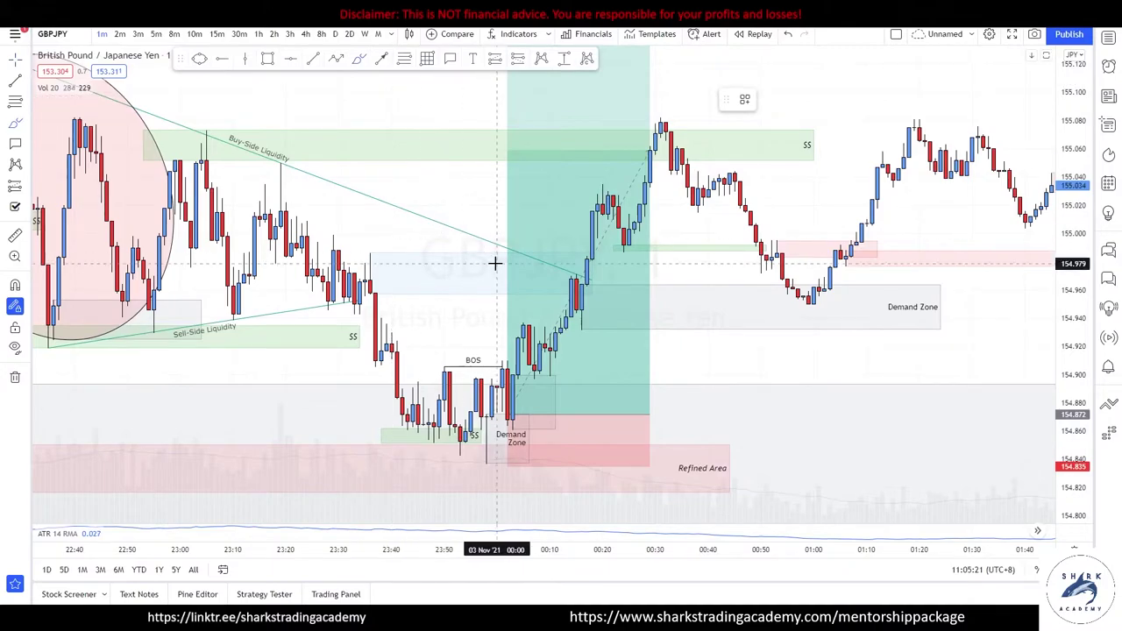
mouse_move(594, 272)
mouse_down()
mouse_move(538, 280)
mouse_move(603, 254)
mouse_up()
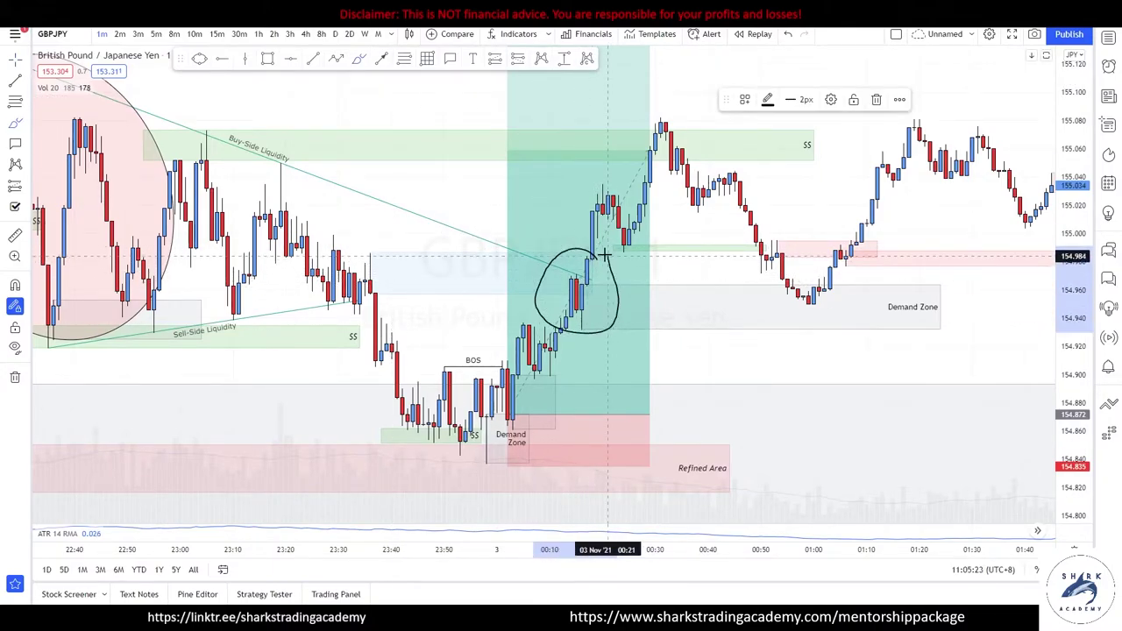
key(ctrl+z)
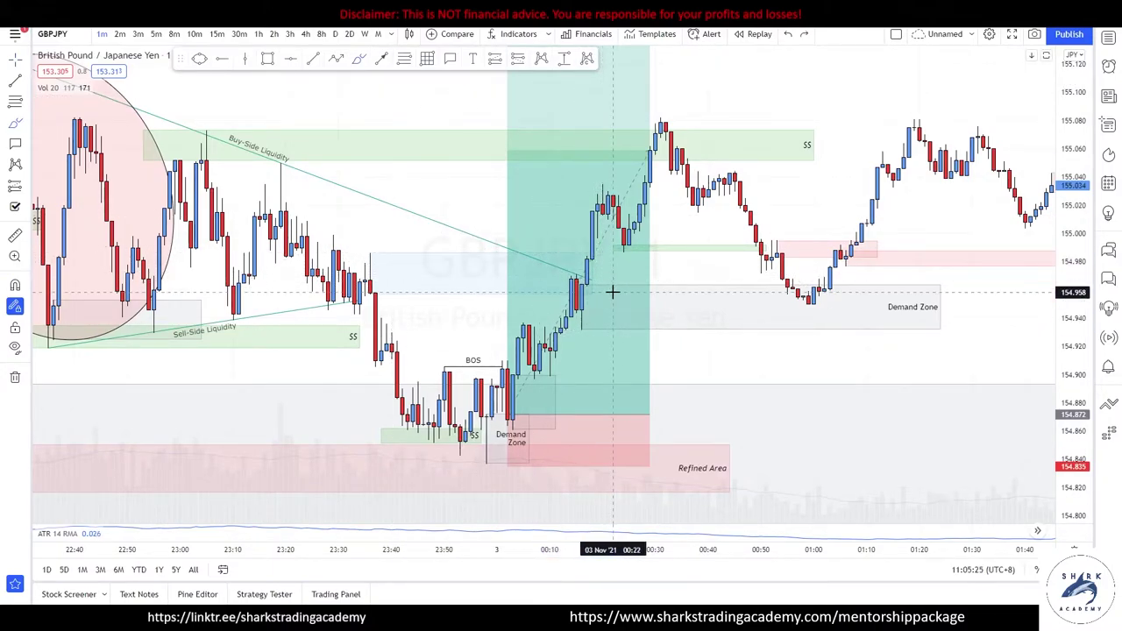
mouse_move(601, 279)
mouse_down()
mouse_move(570, 278)
mouse_move(554, 324)
mouse_move(596, 268)
mouse_move(601, 276)
mouse_up()
key(ctrl+z)
Brush the rise from the lower Demand Zone to the light-blue zone and a projected drop through the Refined Area, undoing the marks.
drag(491, 448, 572, 278)
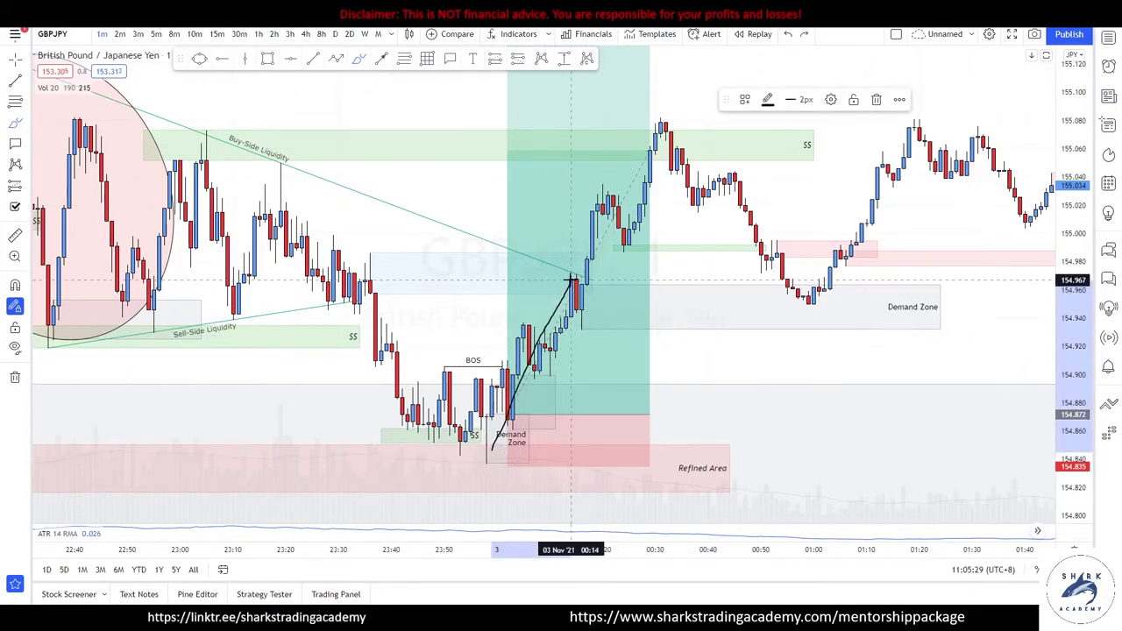
drag(578, 322, 635, 497)
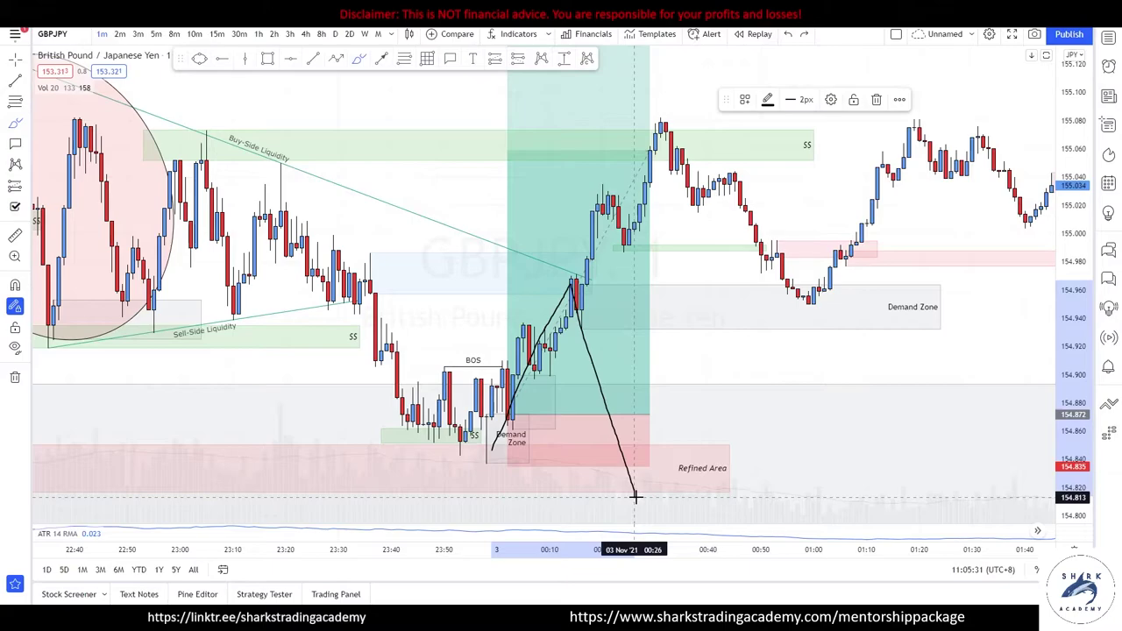
key(ctrl+z)
Trace the dip and rally up to the $$ zone, and circle the candles at both ends of the light-blue zone, undoing the circles.
mouse_move(568, 274)
mouse_down()
mouse_move(582, 323)
mouse_move(659, 129)
mouse_up()
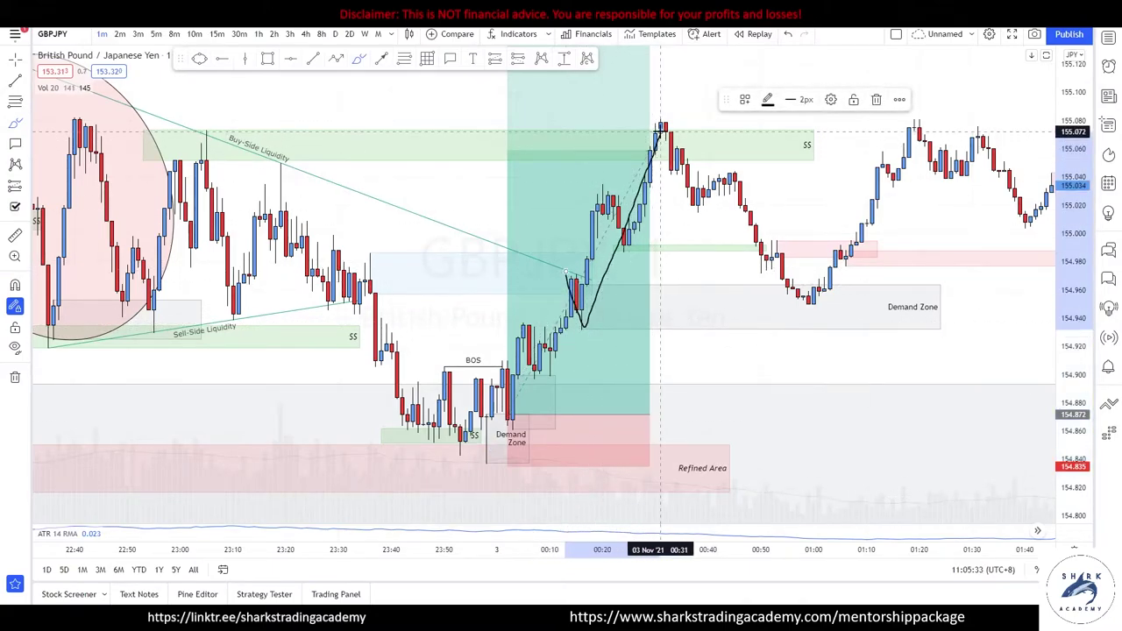
mouse_move(586, 276)
mouse_down()
mouse_move(565, 316)
mouse_move(581, 276)
mouse_move(600, 274)
mouse_up()
mouse_move(395, 255)
mouse_down()
mouse_move(375, 298)
mouse_move(391, 248)
mouse_up()
key(ctrl+z)
key(ctrl+z)
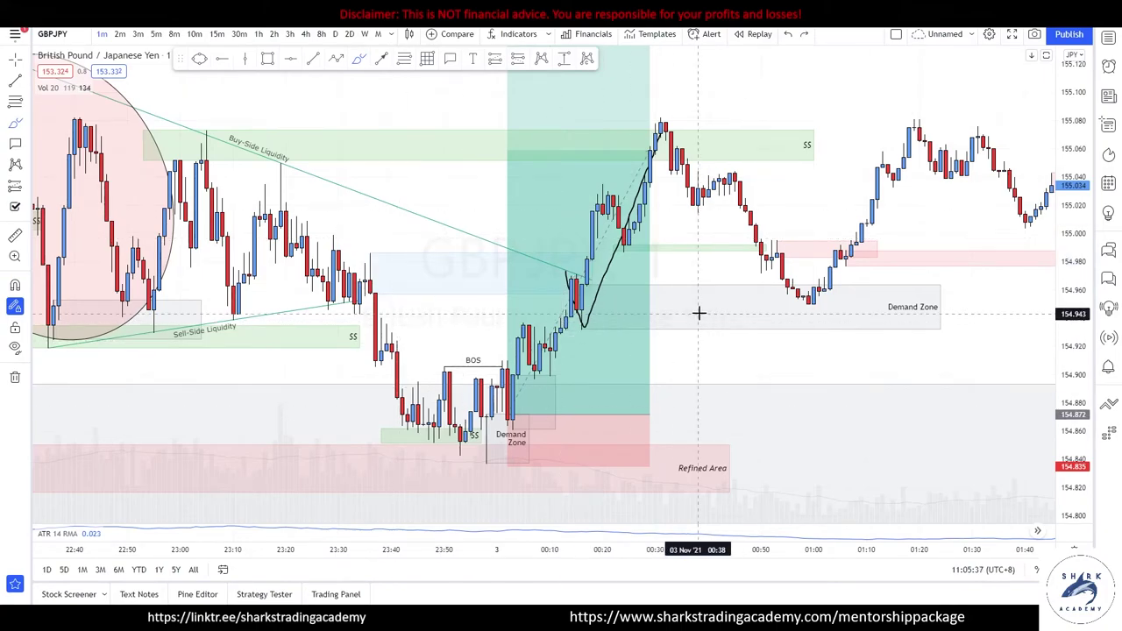
Brush along the upper and lower edges of the Demand Zone near 01:00 and undo the remaining brush marks.
drag(752, 283, 864, 285)
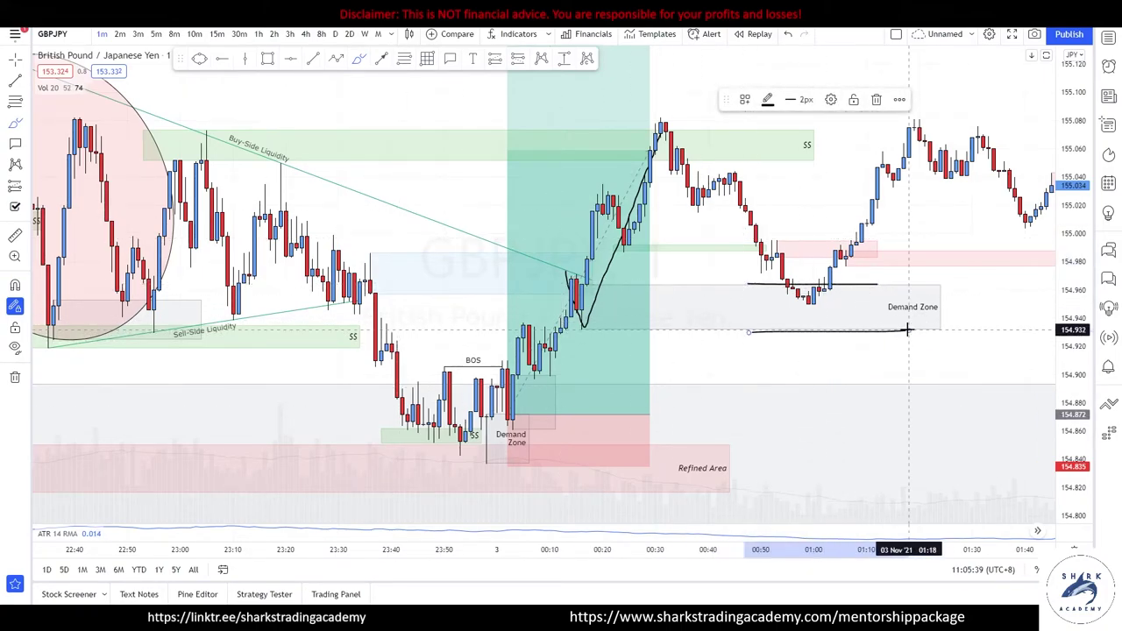
key(ctrl+z)
key(ctrl+z)
Circle the rally's high at the $$ zone and the earlier high where that zone originates, undoing both circles.
scroll(934, 335, down, 2)
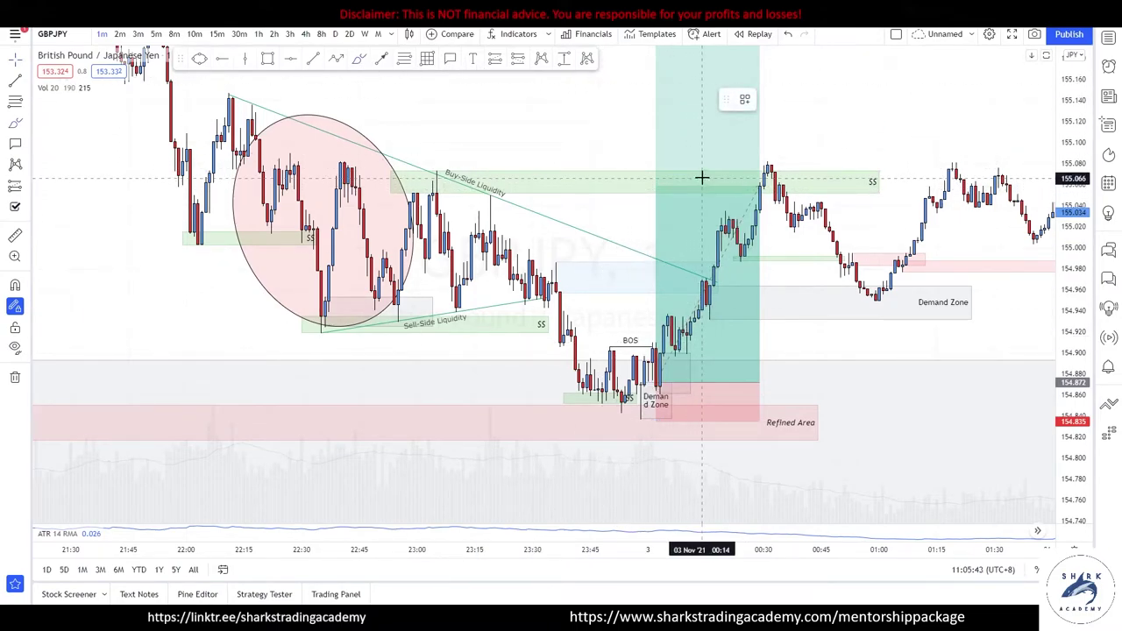
drag(773, 169, 767, 171)
key(ctrl+z)
mouse_move(454, 169)
mouse_down()
mouse_move(402, 164)
mouse_move(449, 166)
mouse_up()
key(ctrl+z)
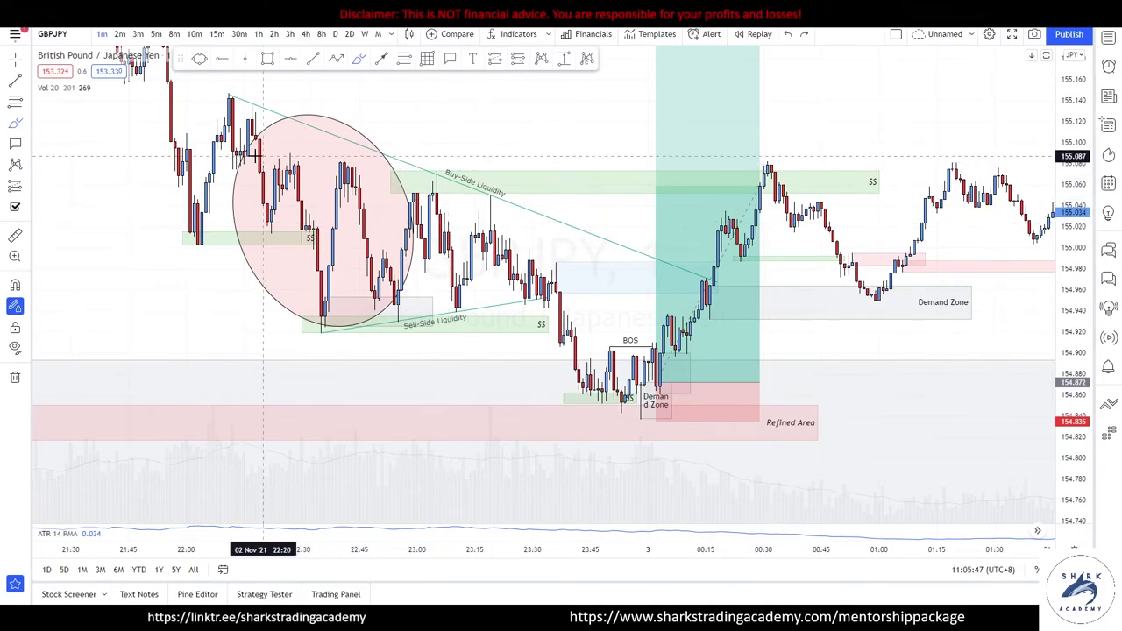
Brush two lines across the highs at the upper $$ zone and mark the rally's peak there, undoing all the strokes.
drag(255, 156, 580, 169)
drag(247, 182, 631, 203)
key(ctrl+z)
key(ctrl+z)
mouse_move(804, 164)
mouse_down()
mouse_move(727, 149)
mouse_move(827, 188)
mouse_up()
key(ctrl+z)
Circle the high near 21:52 where the upper green zone originates and undo the circle.
scroll(831, 268, down, 3)
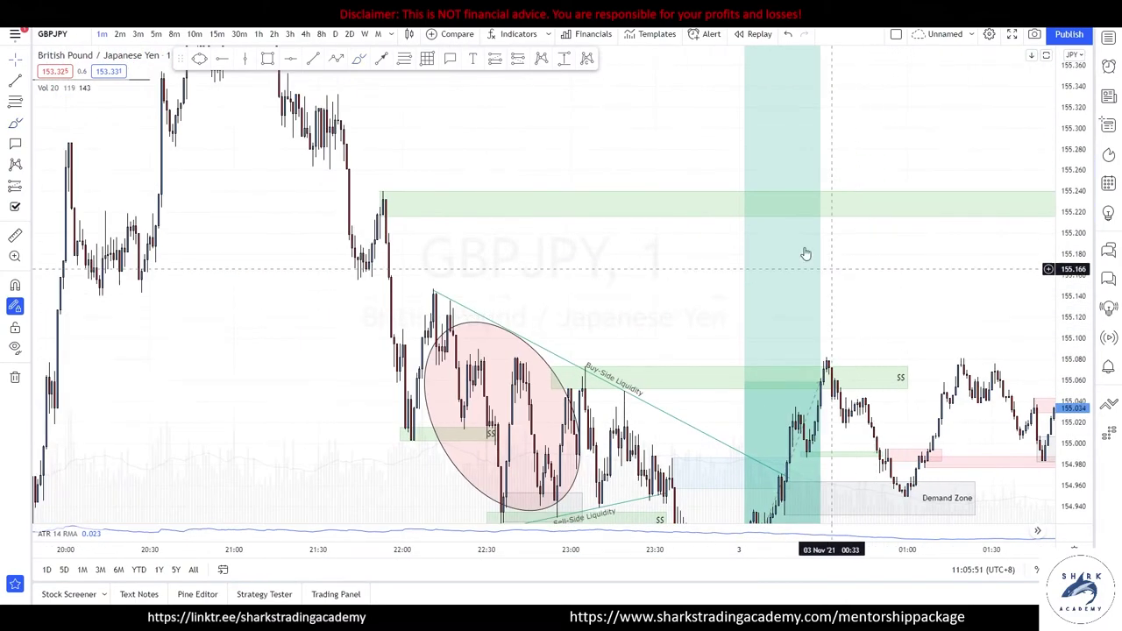
click(360, 59)
mouse_move(401, 190)
mouse_down()
mouse_move(358, 206)
mouse_move(381, 187)
mouse_up()
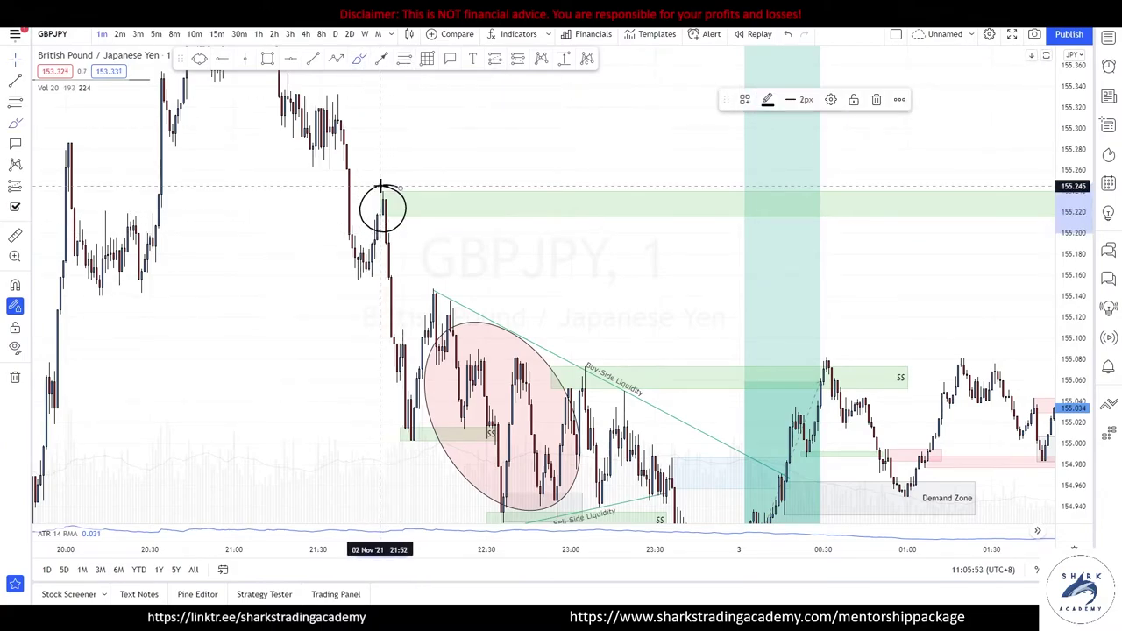
key(ctrl+z)
Extend the long position's right edge to about 21:00 on 3 November, where price reaches the upper pink zone.
drag(1071, 289, 1043, 410)
scroll(592, 152, down, 2)
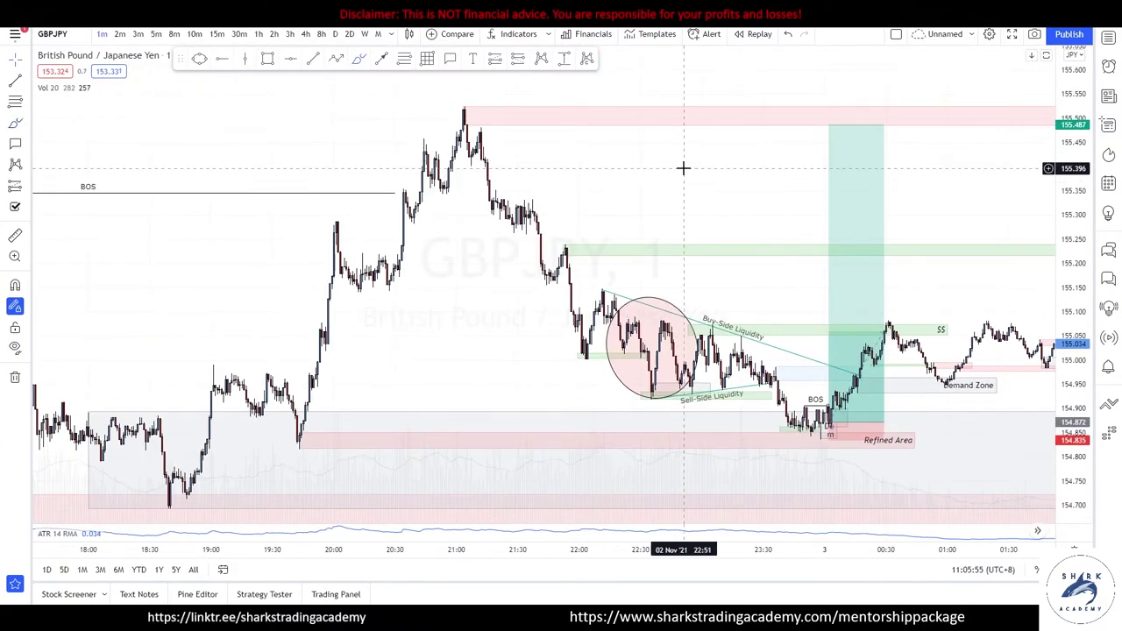
drag(716, 156, 353, 174)
scroll(526, 182, down, 3)
drag(844, 187, 436, 186)
scroll(436, 185, down, 5)
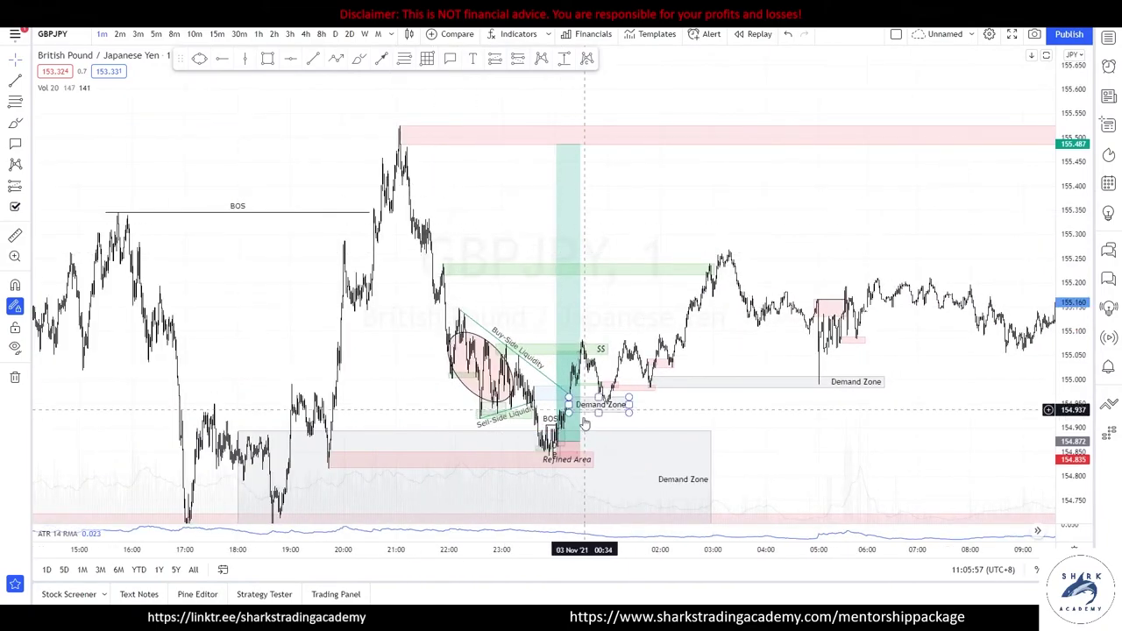
drag(580, 441, 1054, 368)
scroll(669, 231, down, 5)
drag(679, 211, 287, 213)
click(384, 228)
drag(663, 443, 1014, 444)
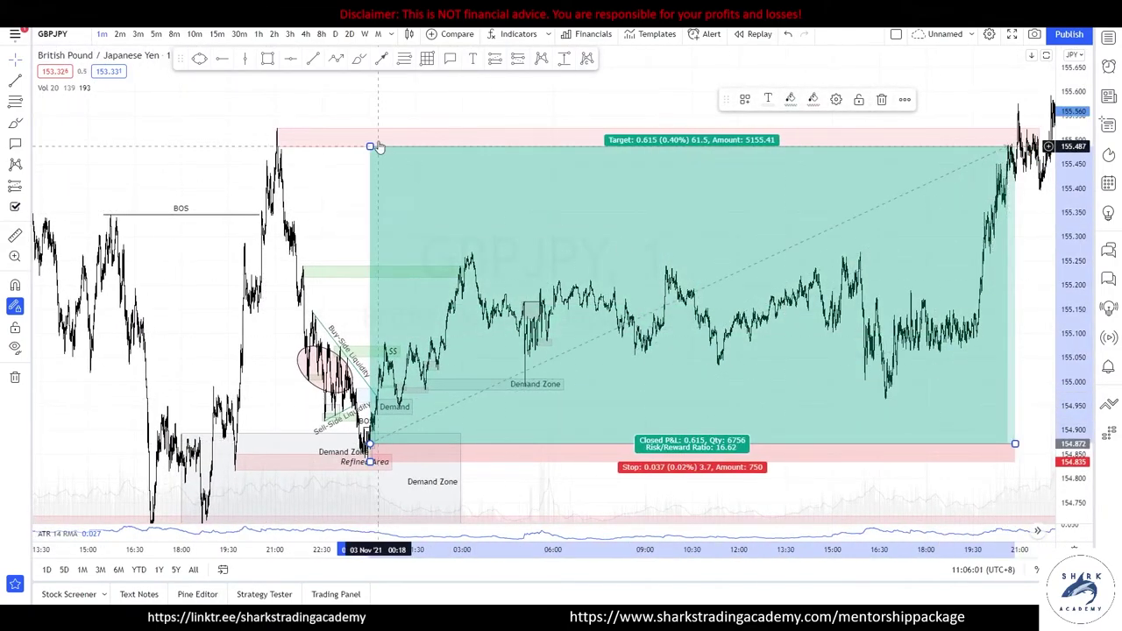
Brush an arc over the swing high at the upper pink zone's origin, remove it, and select the long position.
click(335, 72)
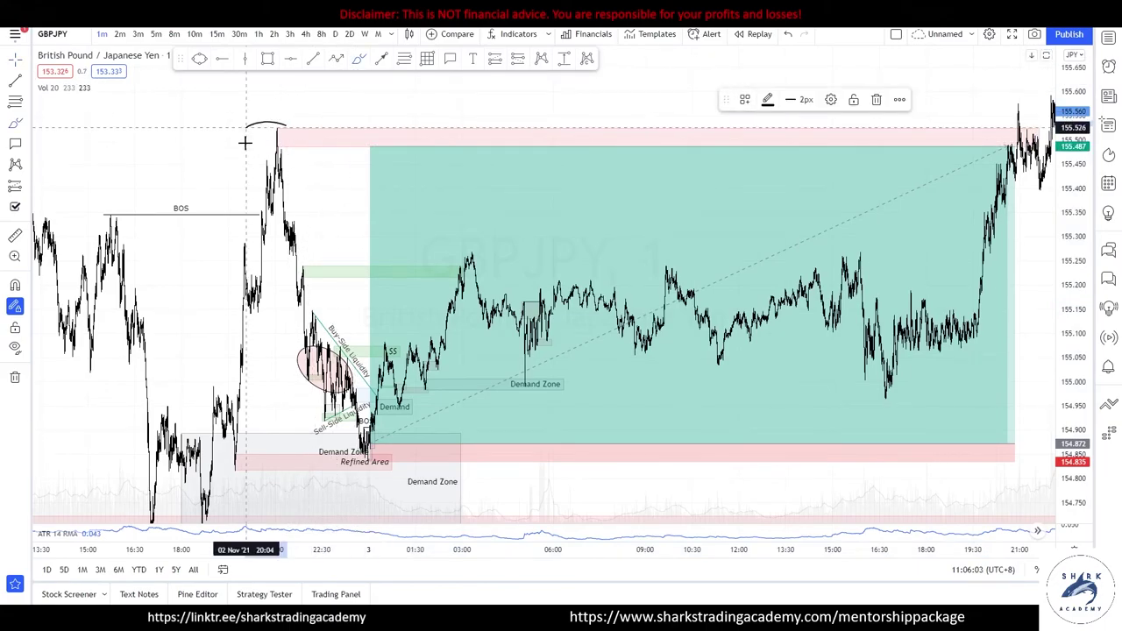
click(590, 286)
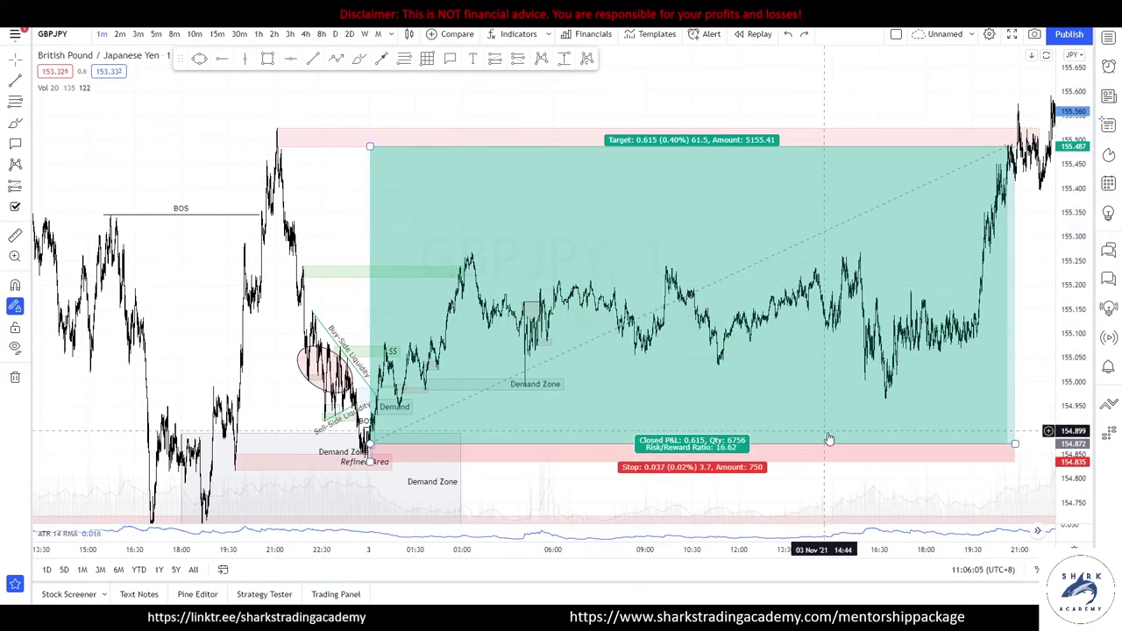